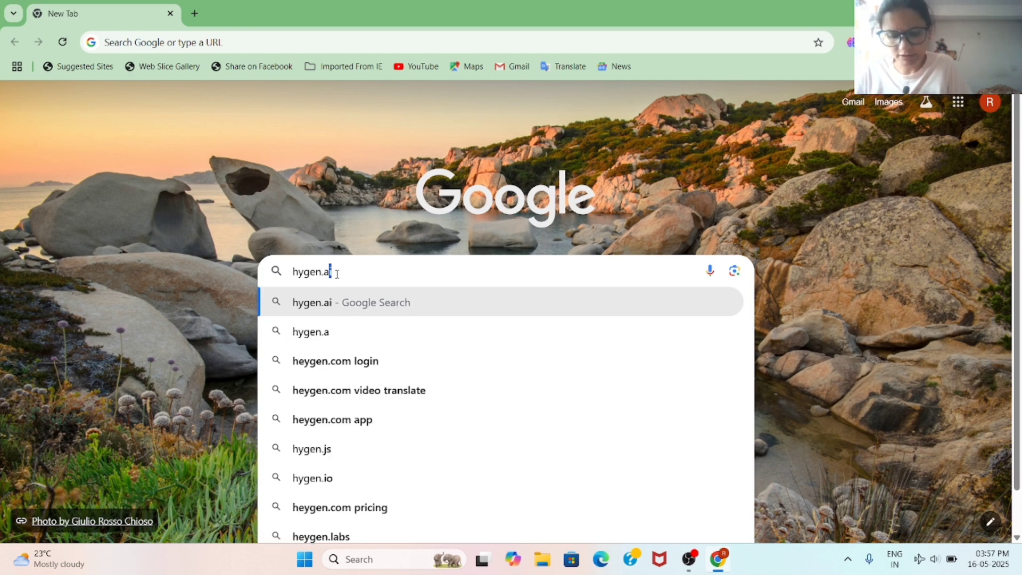
Step: Search Google for 'heygen ai' and reach HeyGen's free sign-up page through its sponsored site
text(i)
key(Return)
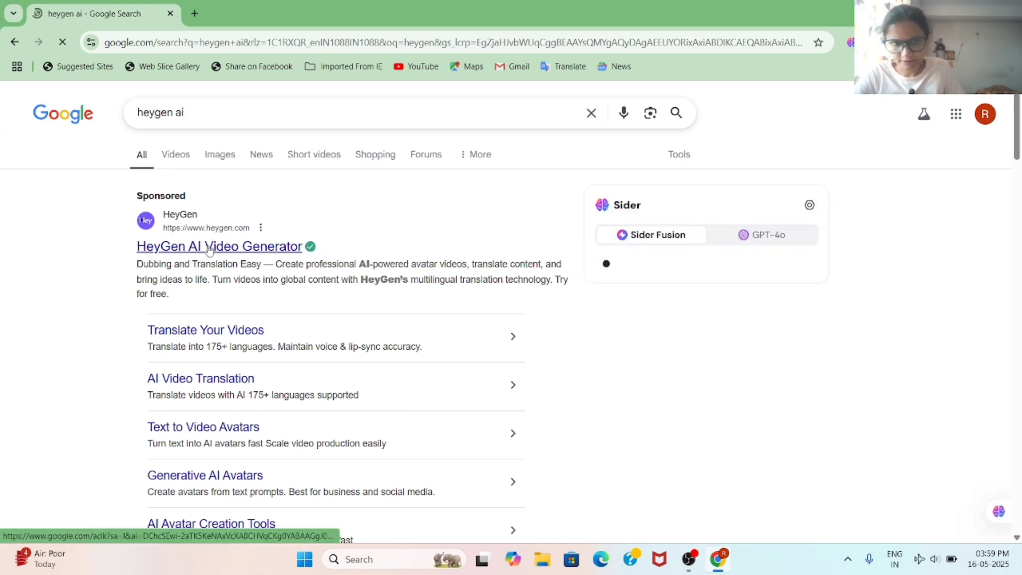
click(209, 249)
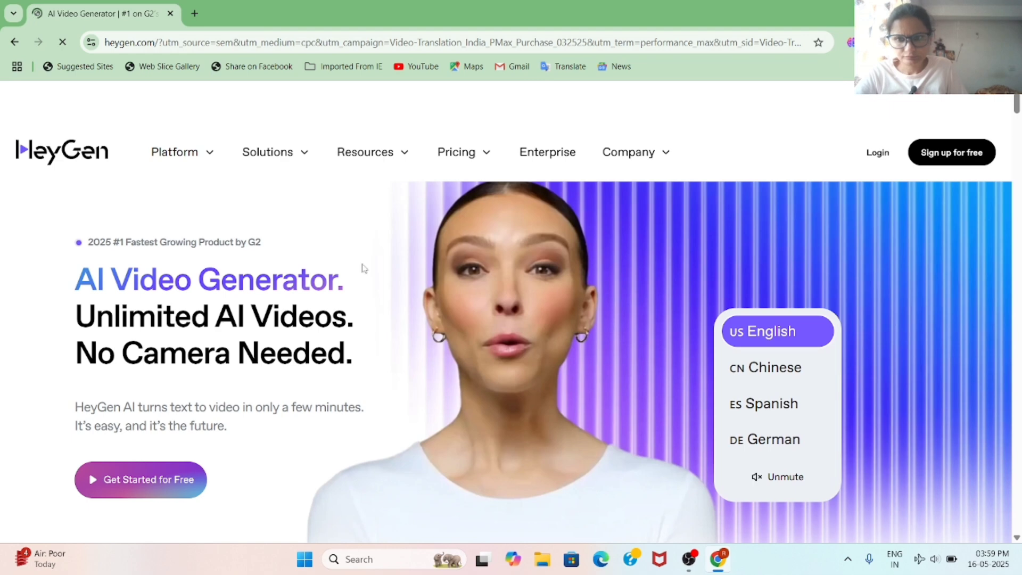
scroll(219, 339, down, 3)
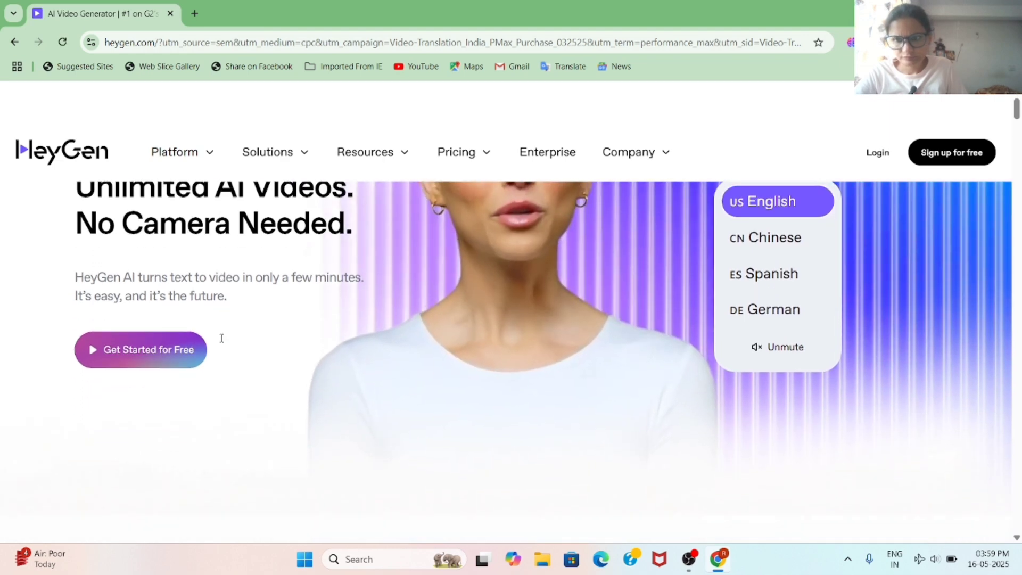
click(138, 348)
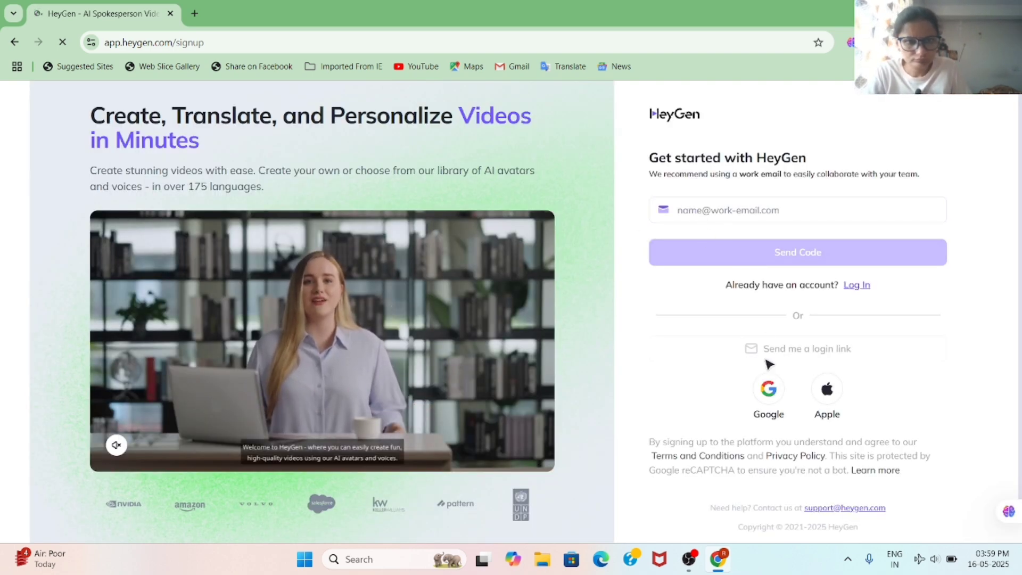
Step: Sign in to HeyGen with a Google account
click(767, 391)
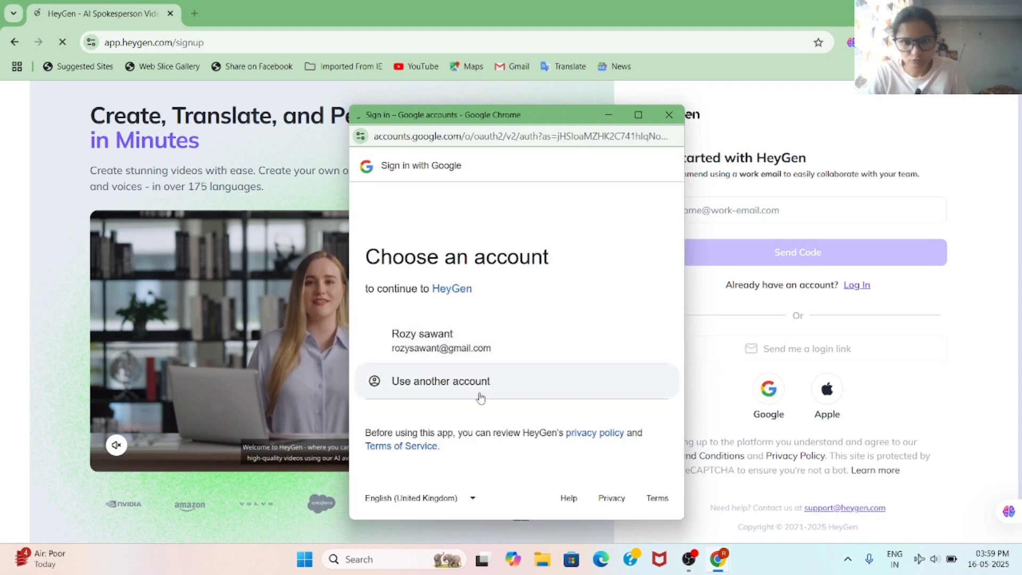
click(442, 350)
click(588, 432)
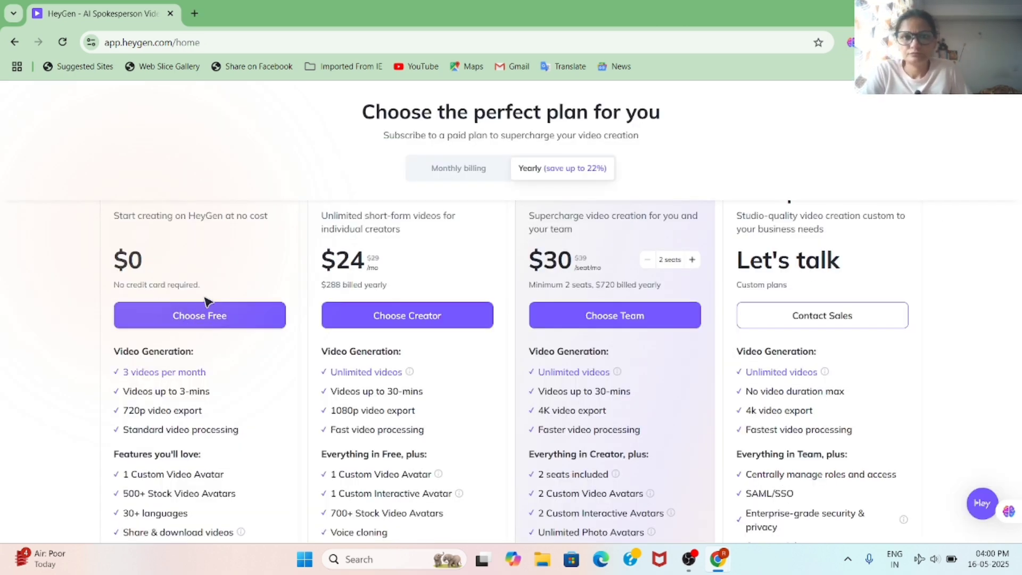
Step: Review the pricing plans and choose the Free plan
scroll(145, 287, down, 3)
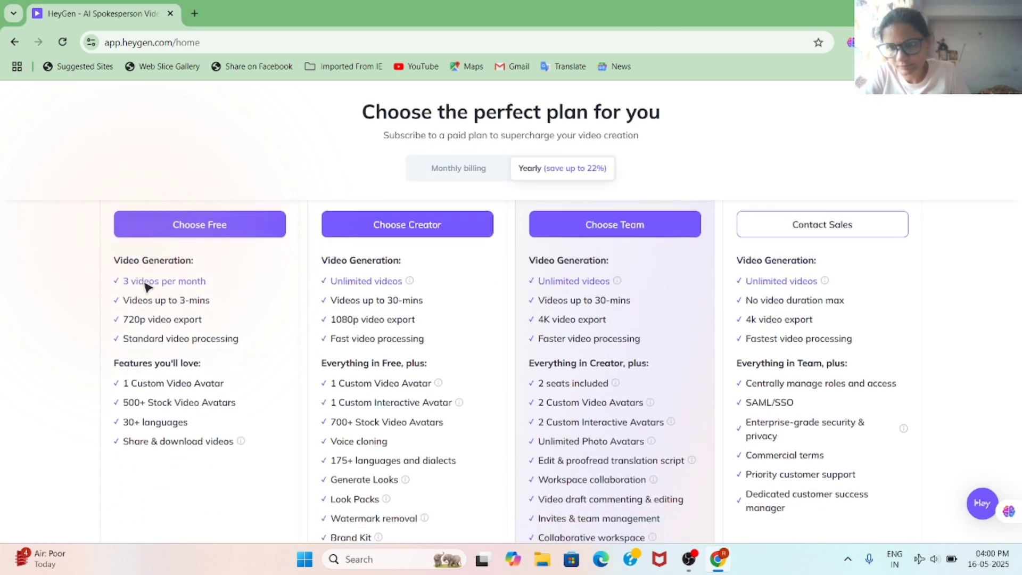
scroll(149, 280, up, 3)
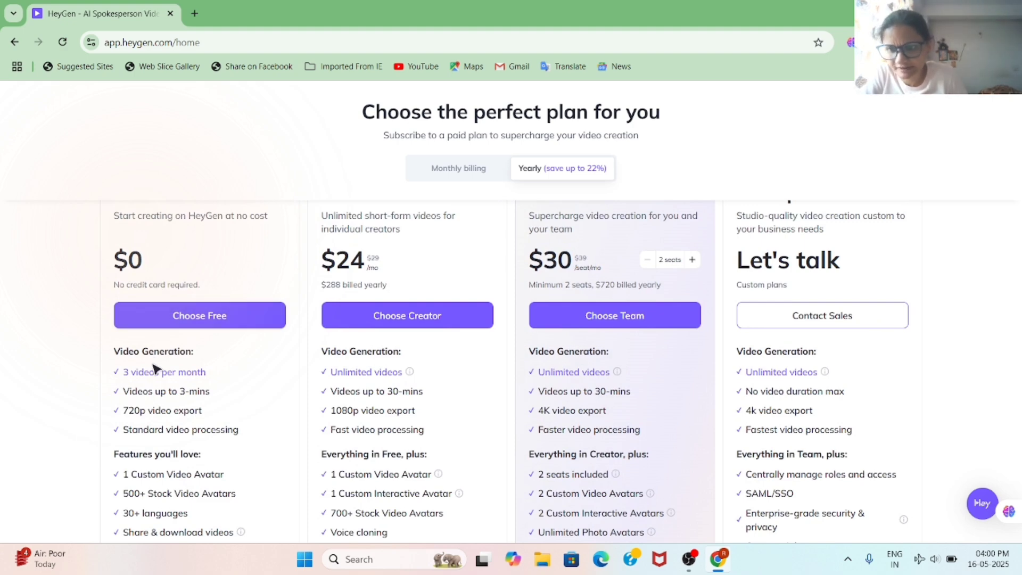
scroll(156, 368, down, 1)
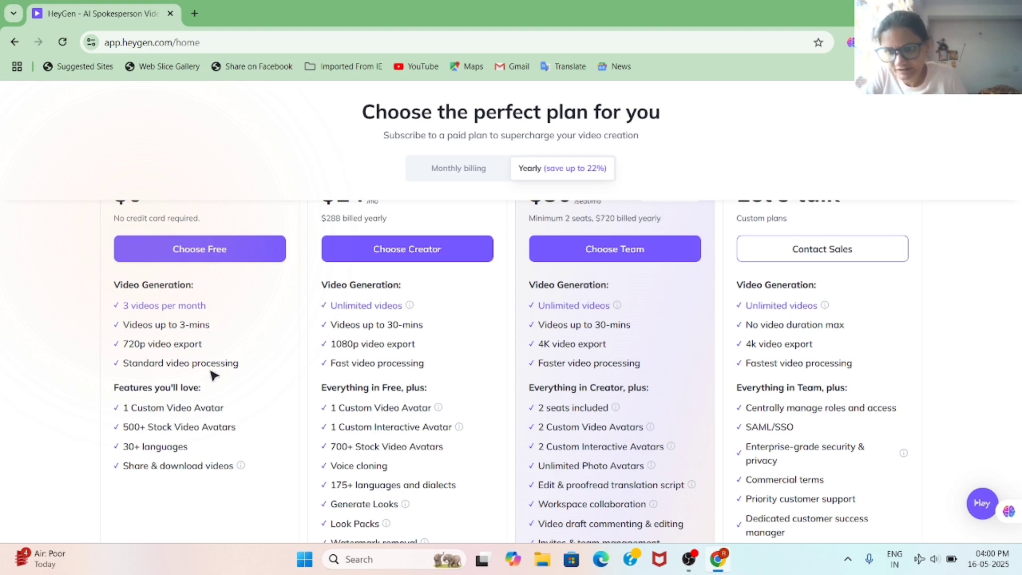
scroll(218, 380, down, 1)
scroll(203, 351, up, 2)
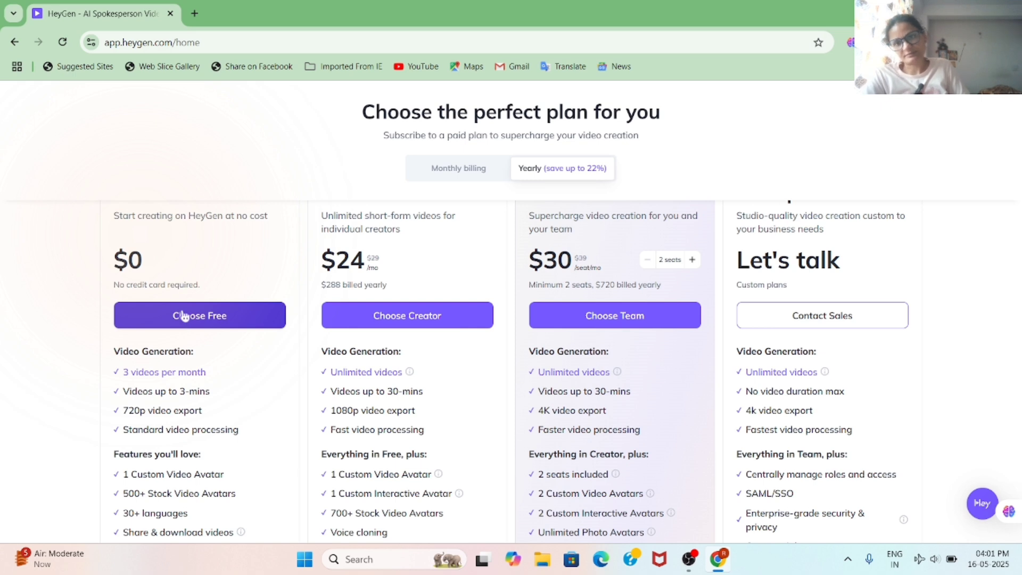
click(184, 316)
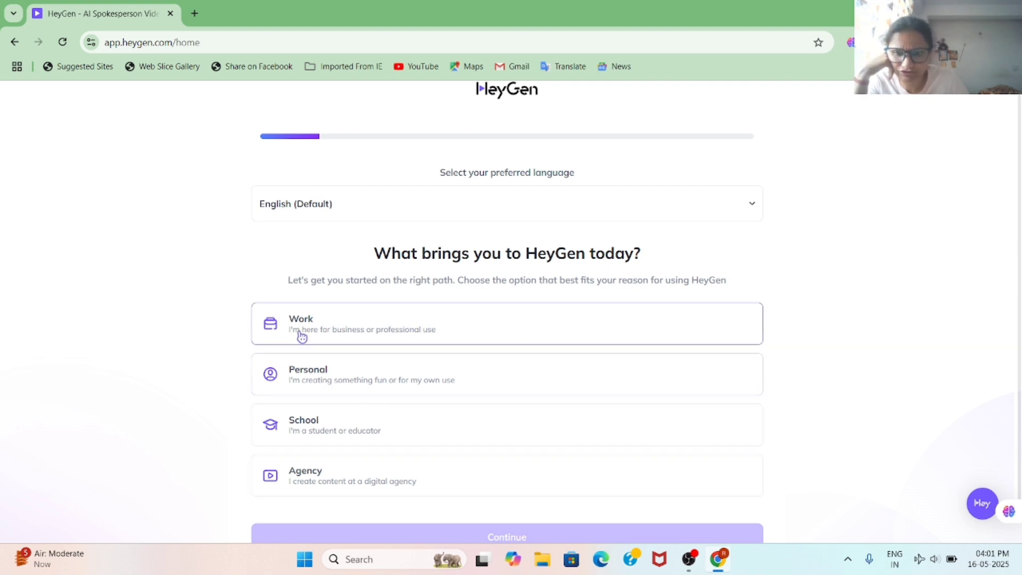
Step: Answer that HeyGen is for Work, with Content Creator as the role
scroll(330, 388, down, 1)
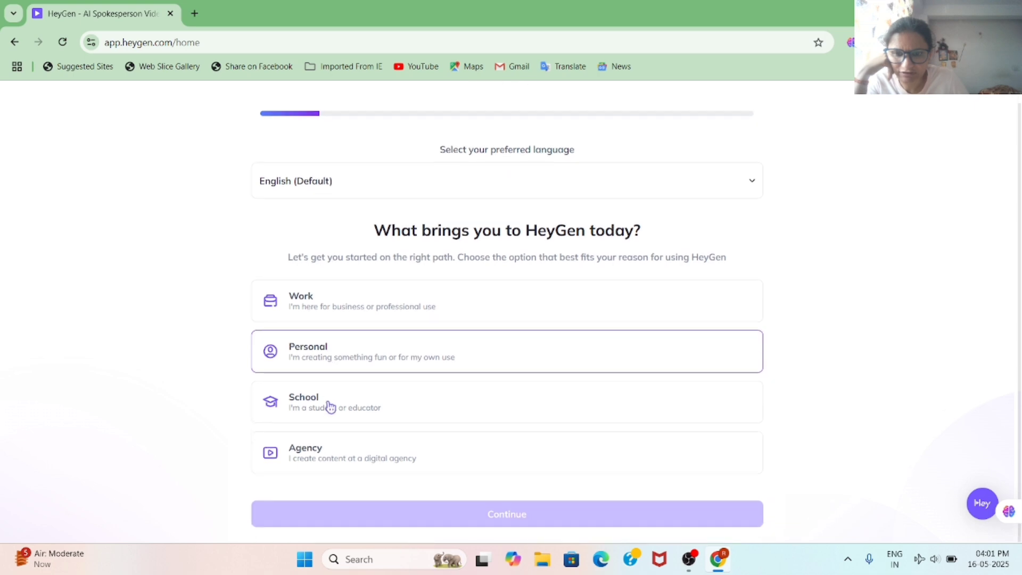
click(314, 299)
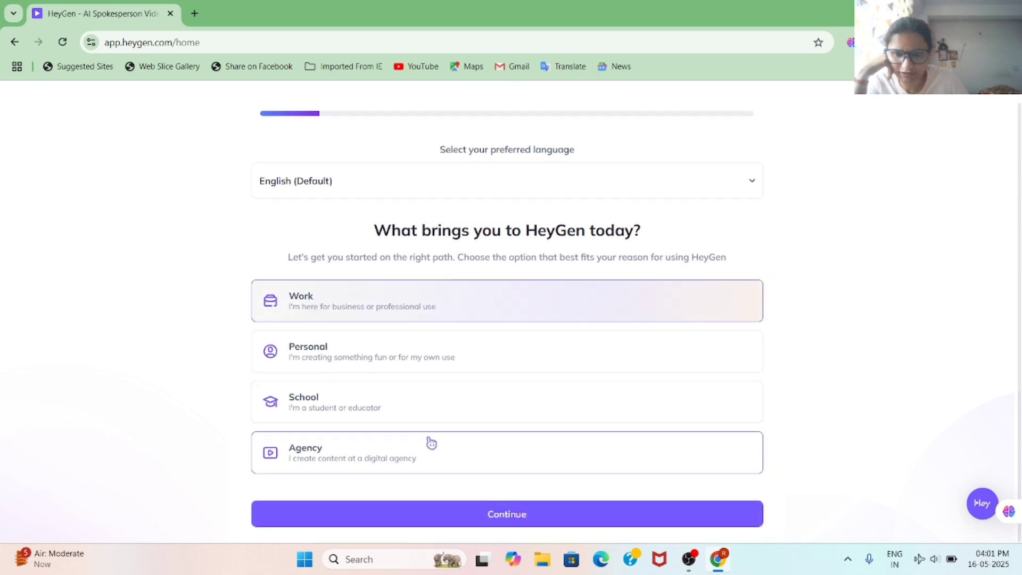
click(489, 516)
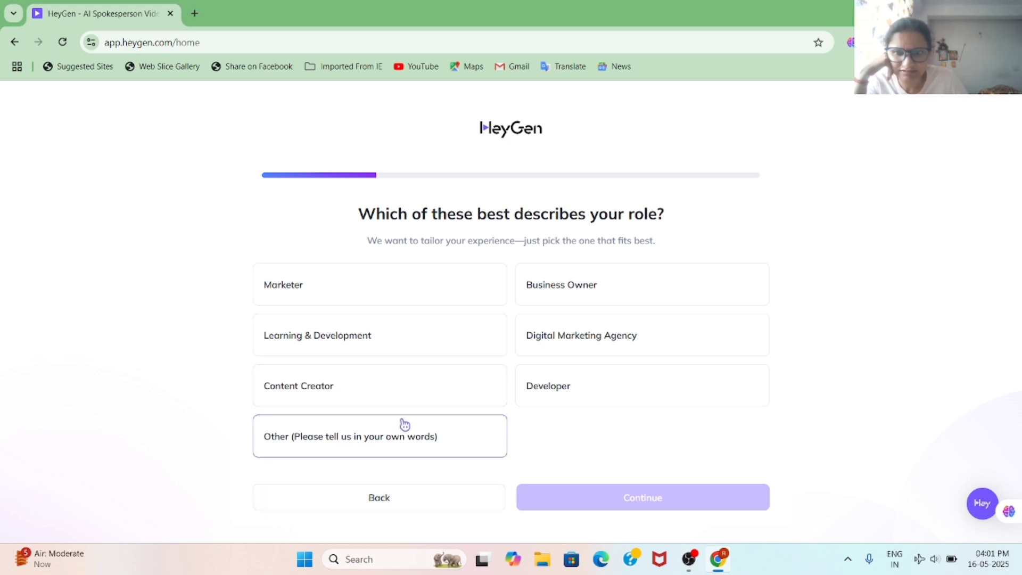
click(551, 291)
click(303, 388)
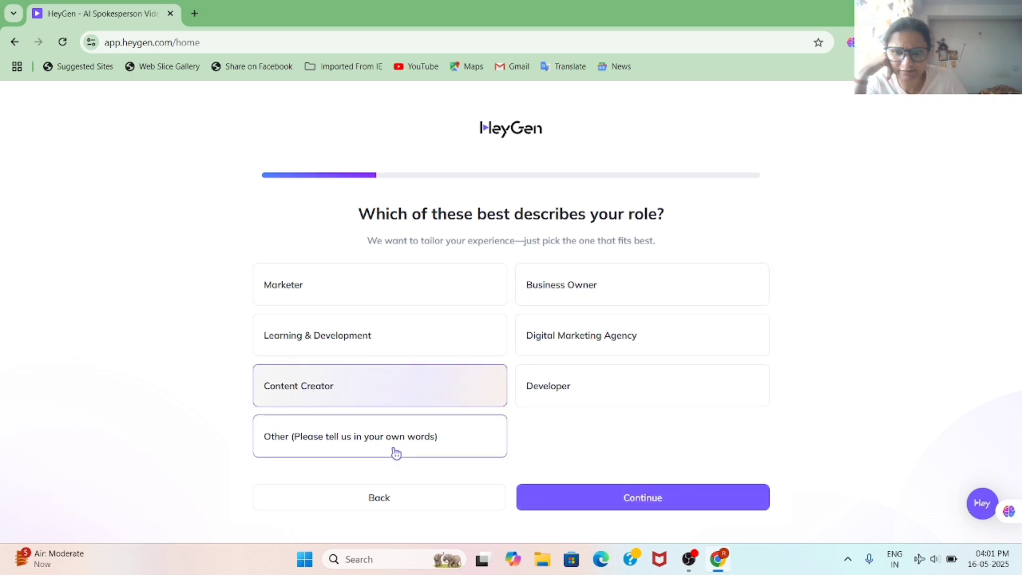
click(621, 497)
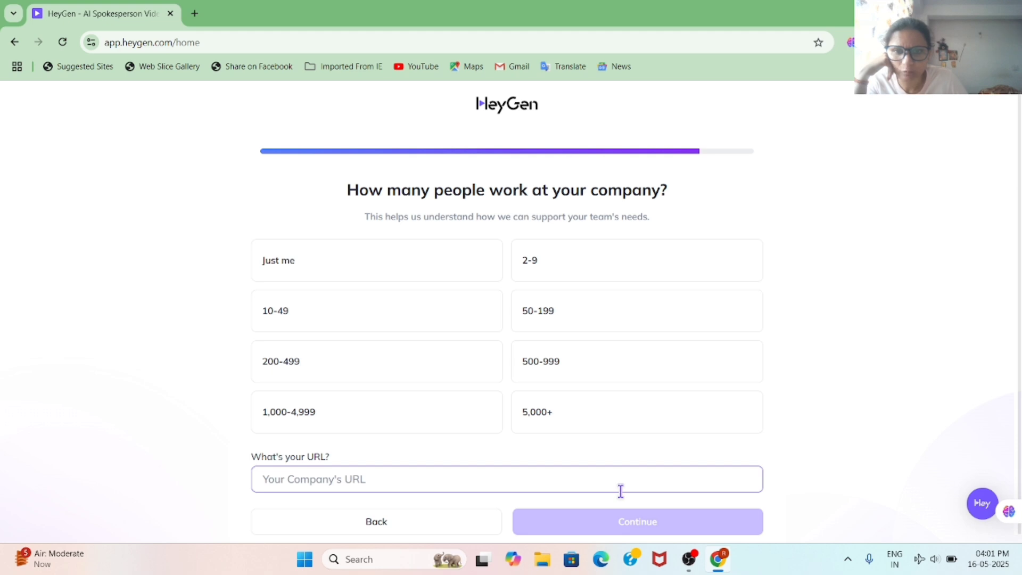
Step: Set company size to Just me, pick an education or training video first, and submit
click(320, 251)
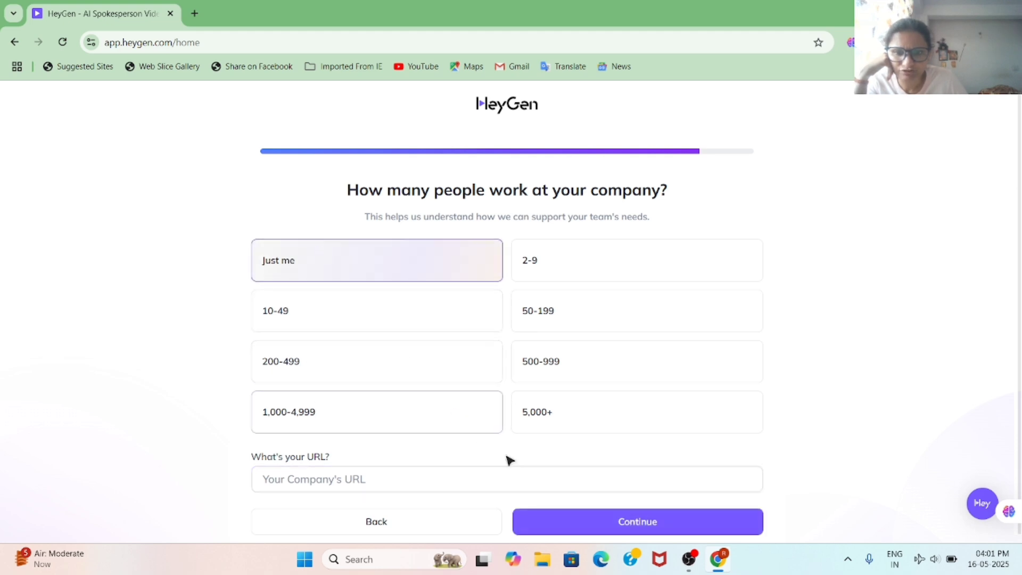
click(632, 521)
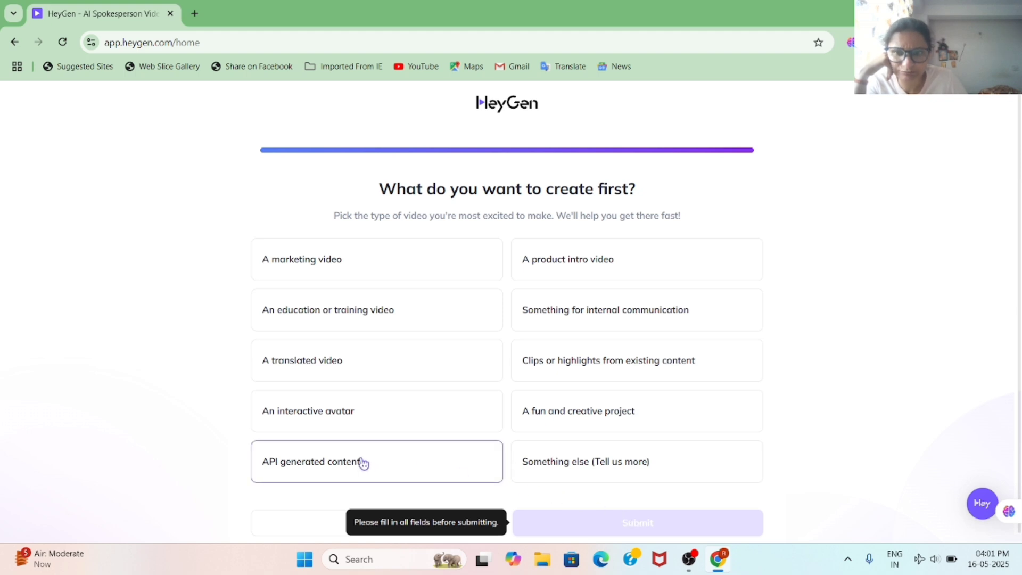
click(346, 318)
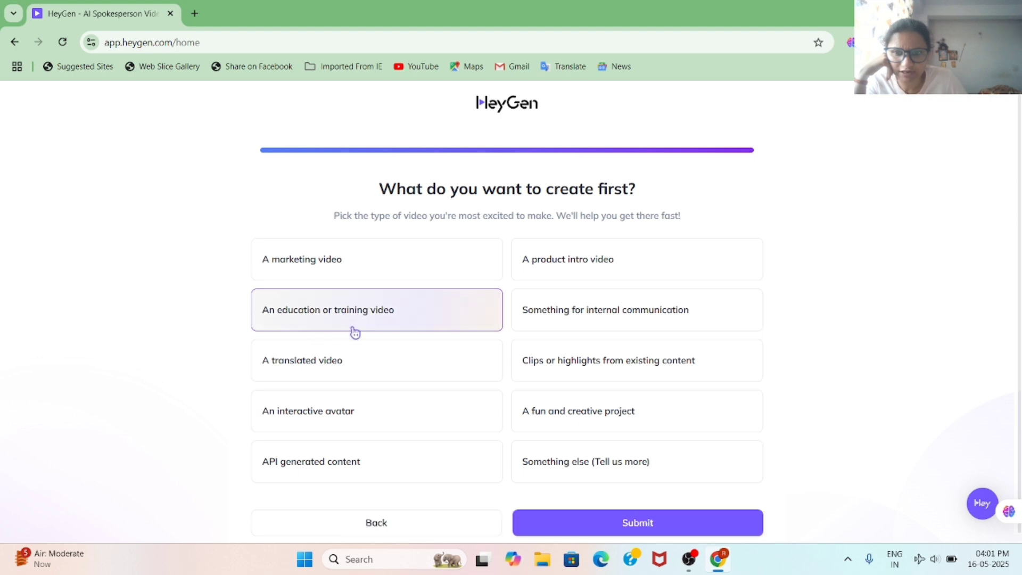
click(635, 527)
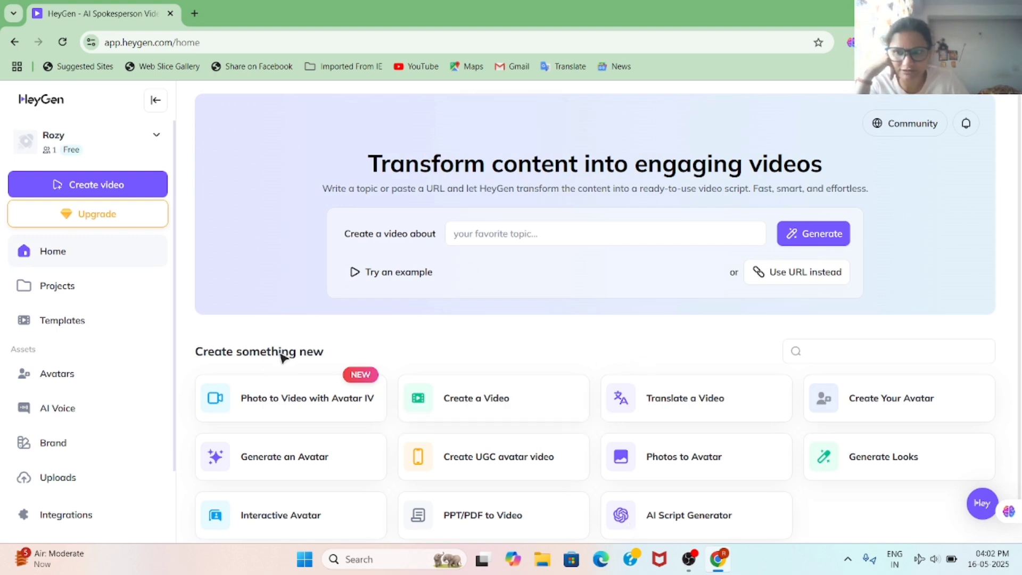
Step: Browse the Public Avatars library, then start creating a new avatar
scroll(239, 360, down, 1)
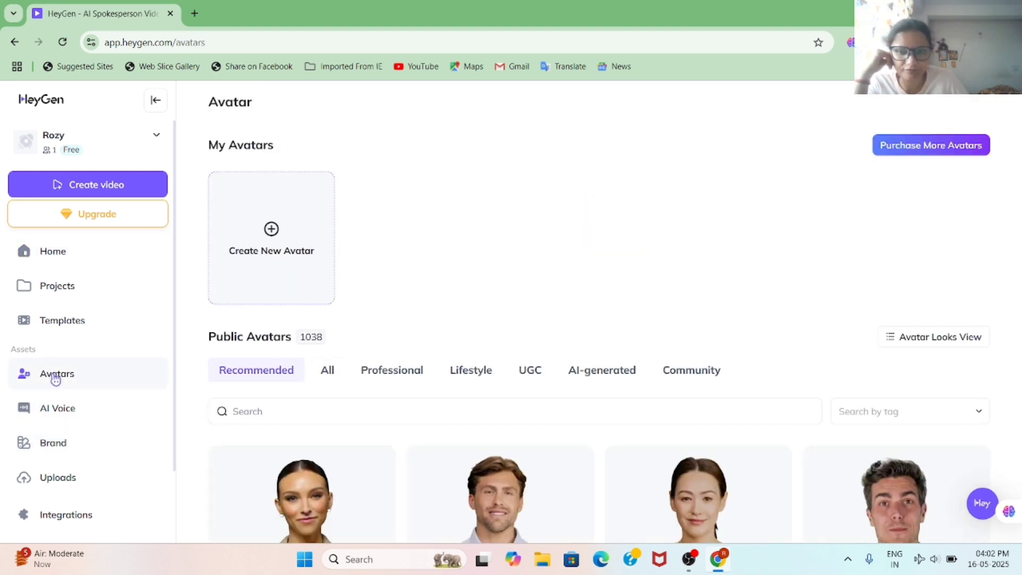
scroll(575, 399, down, 15)
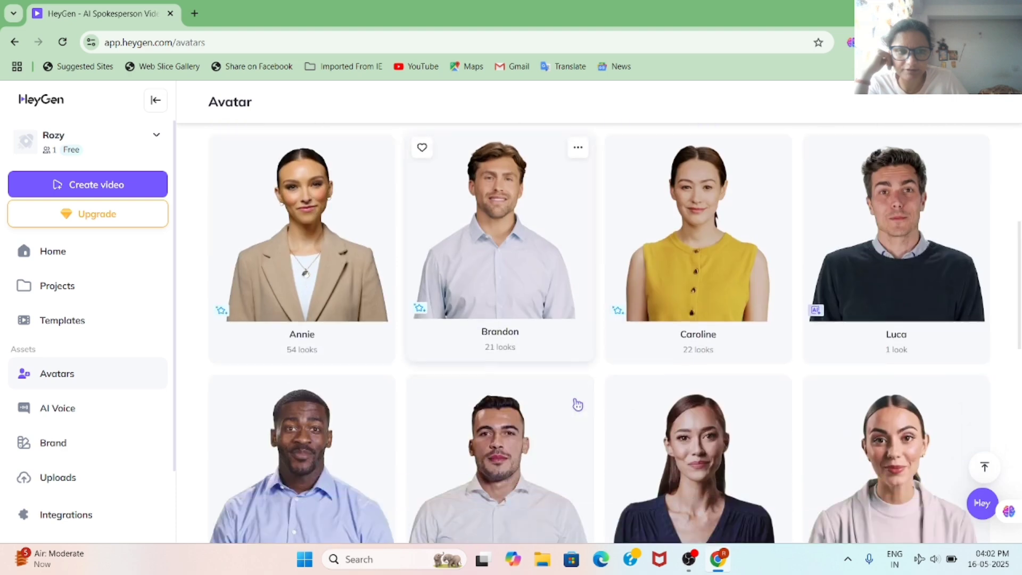
scroll(578, 405, up, 15)
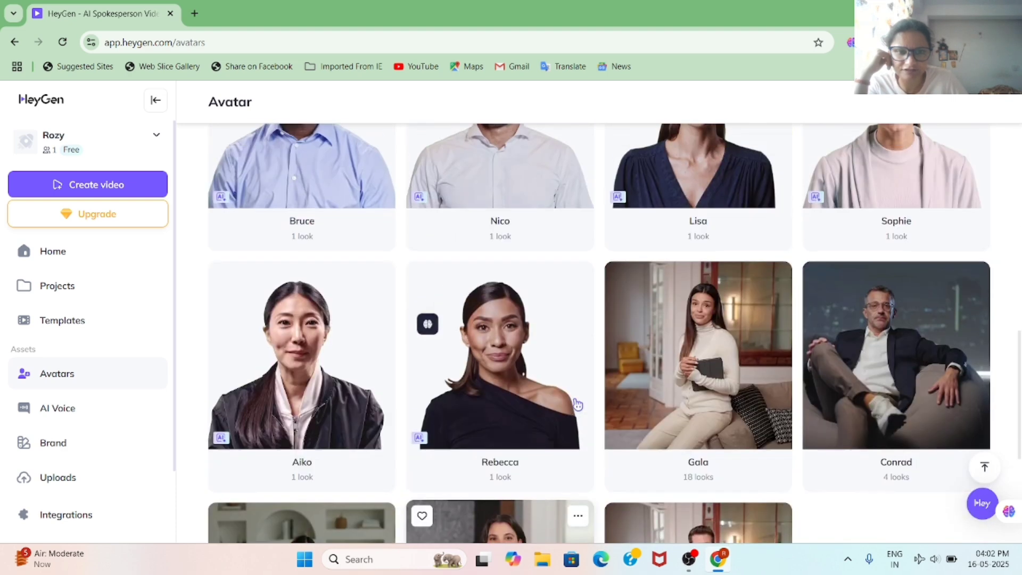
scroll(577, 402, up, 3)
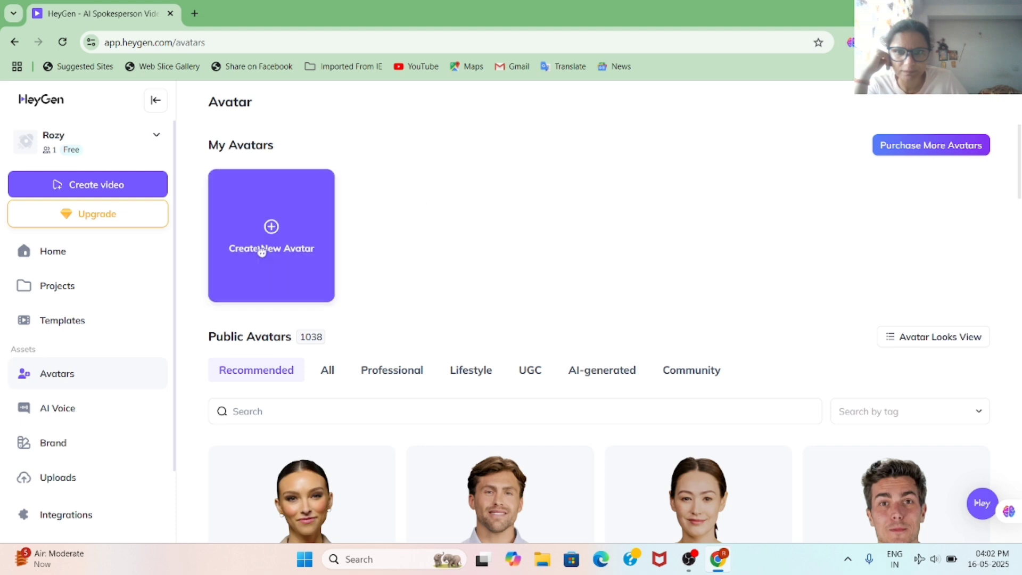
click(272, 228)
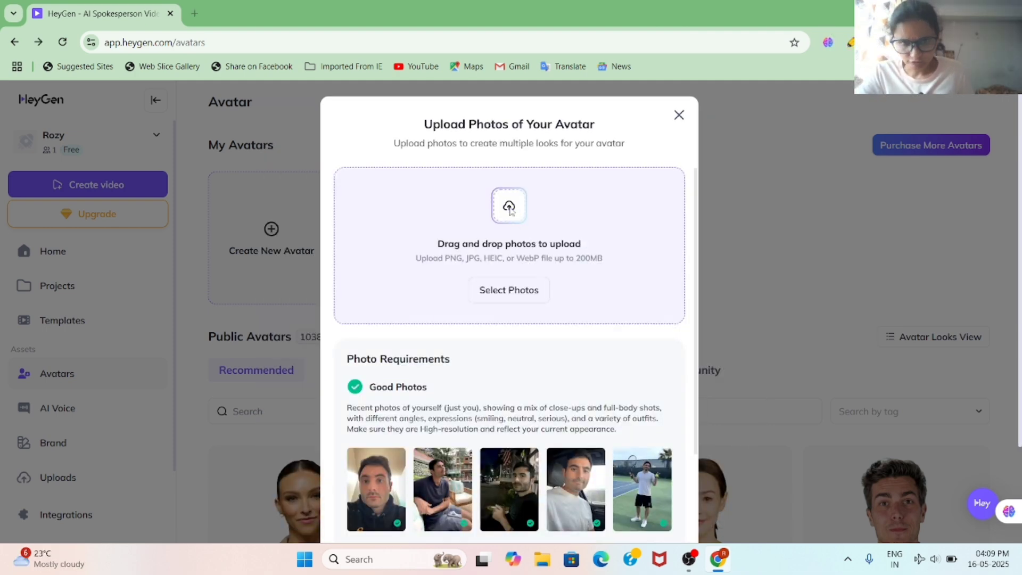
click(510, 209)
click(73, 176)
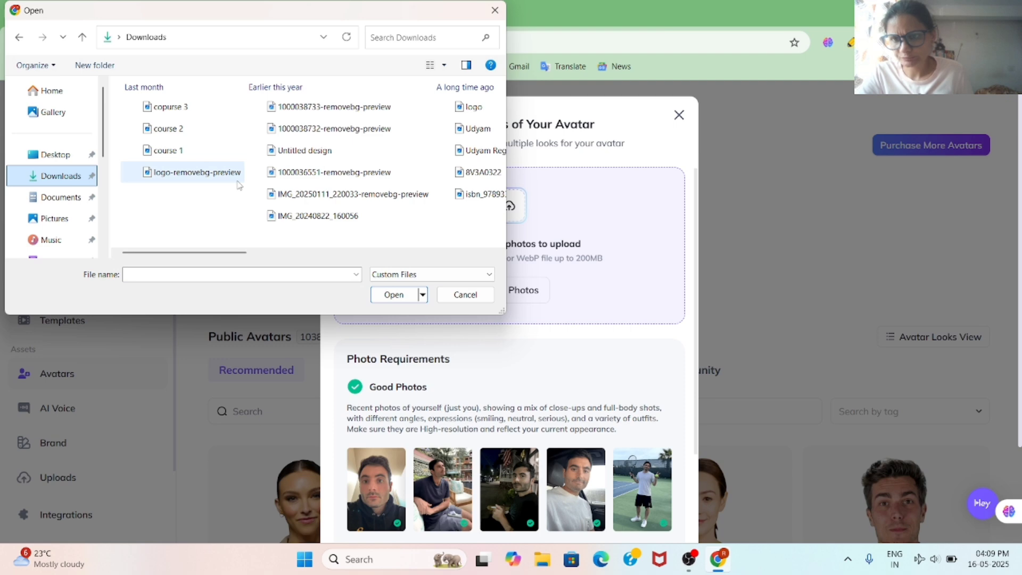
click(299, 130)
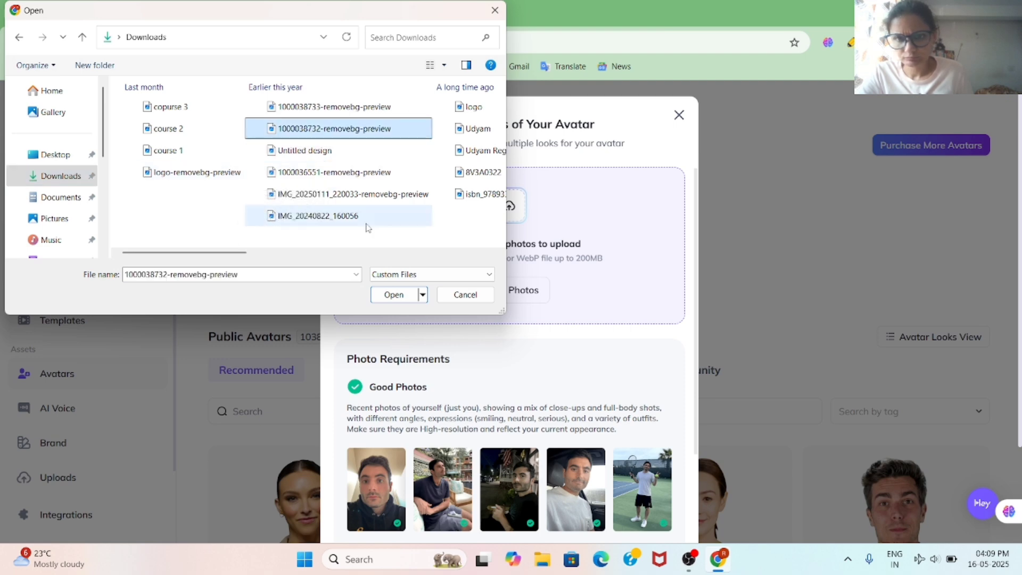
click(395, 295)
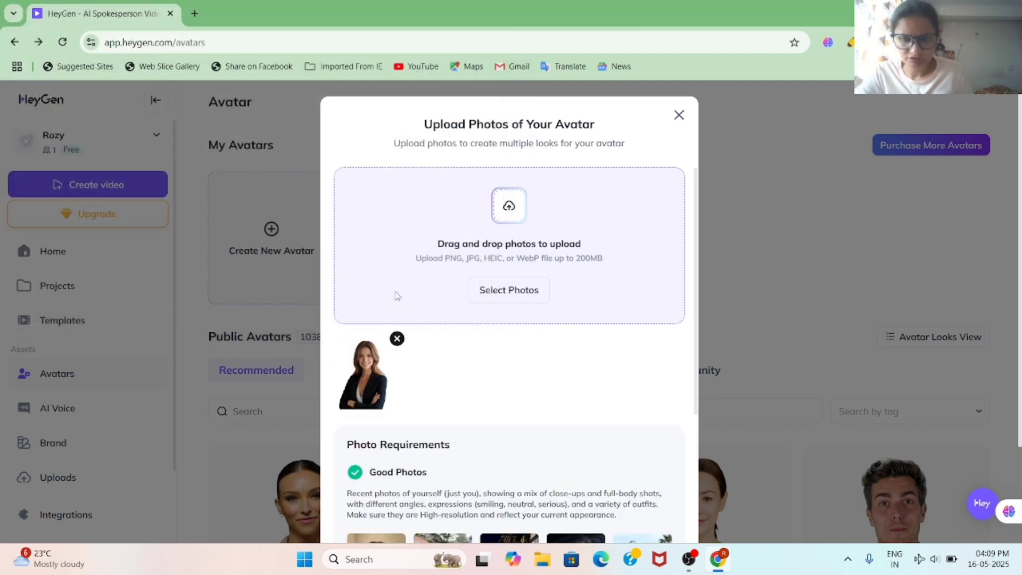
scroll(584, 330, down, 4)
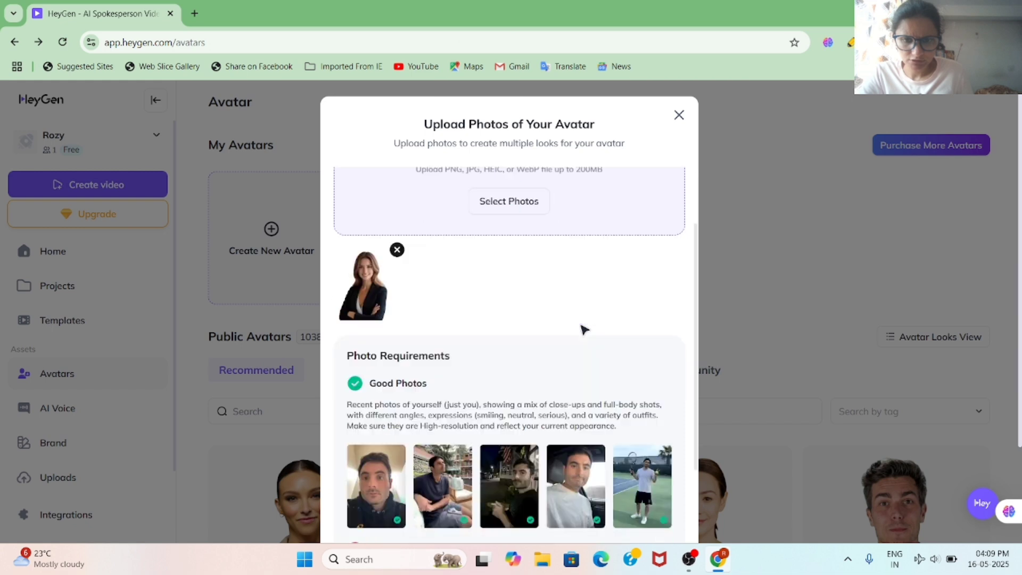
scroll(584, 330, down, 2)
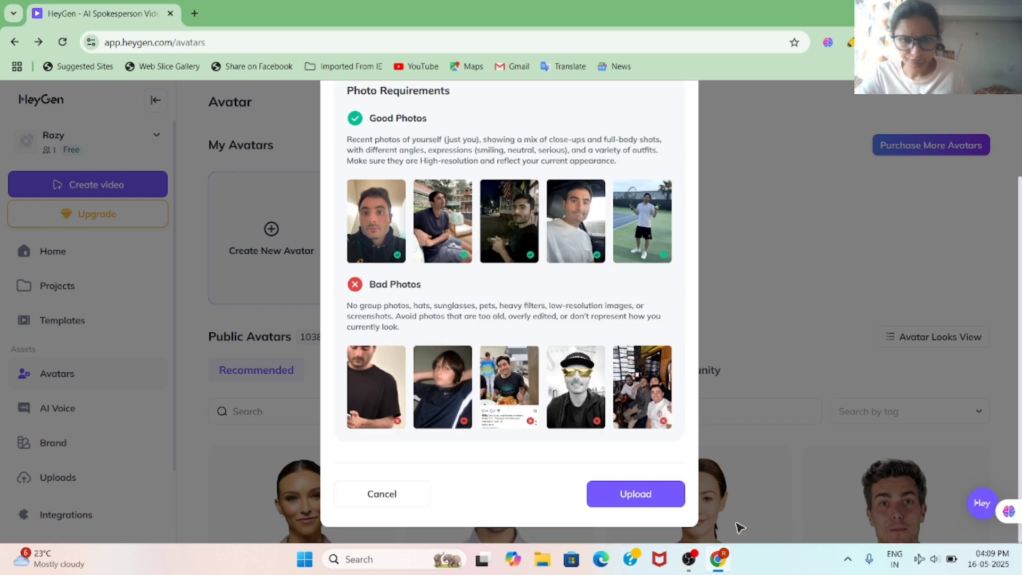
click(651, 508)
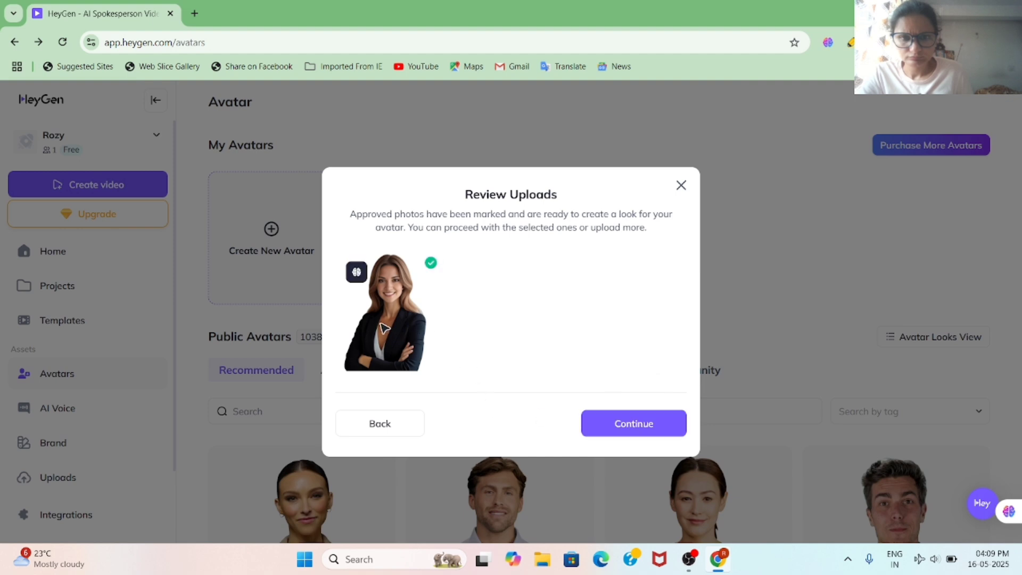
click(650, 423)
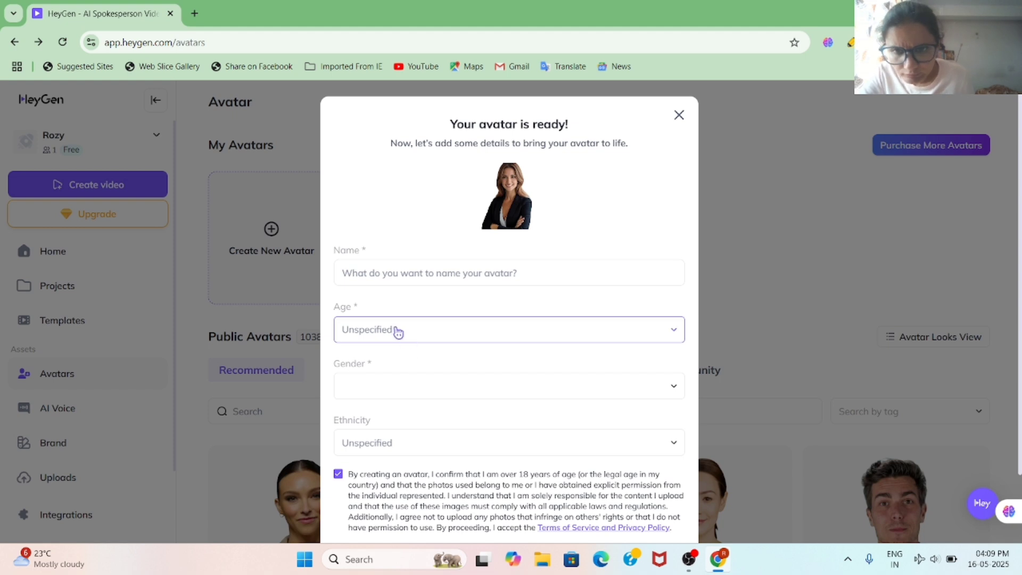
Step: Enter the avatar's name, set Young Adult, Woman, South Asian (Indian), and submit the details
click(376, 273)
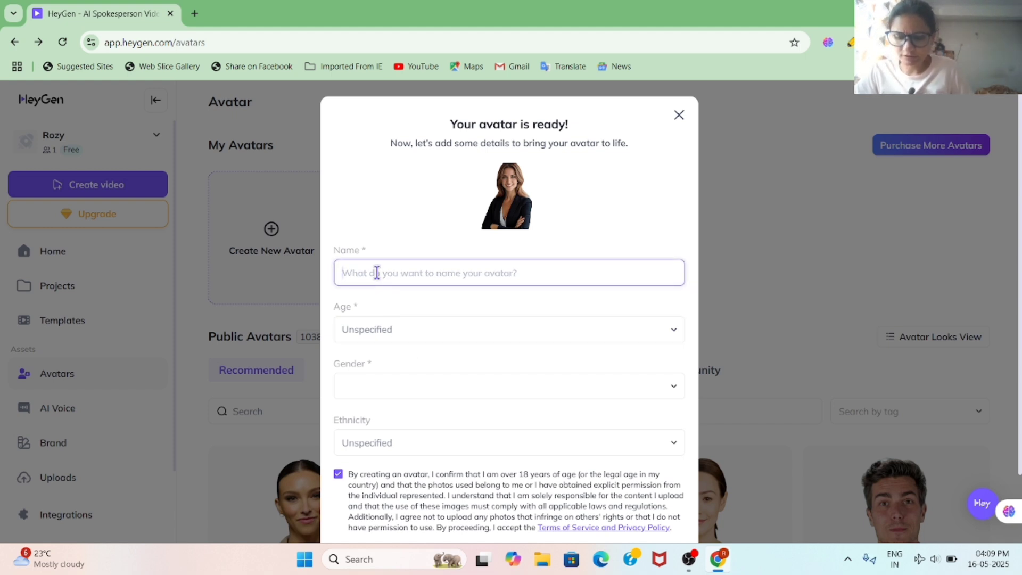
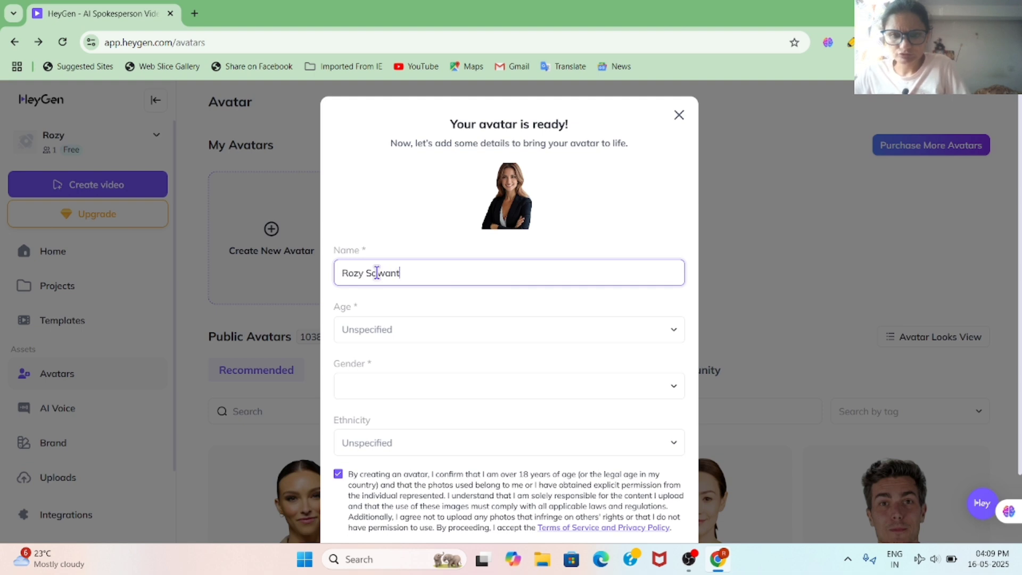
click(373, 331)
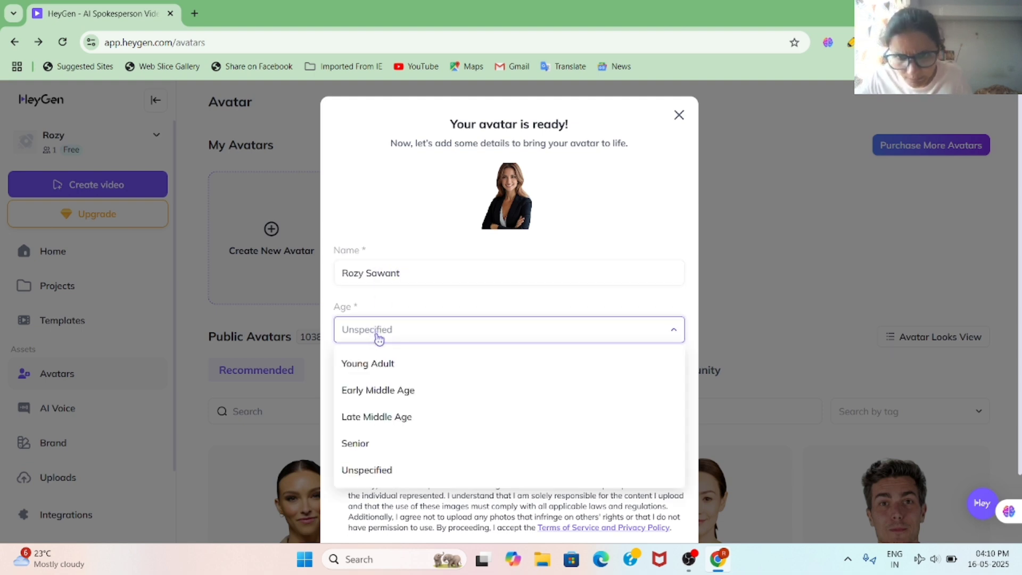
click(375, 364)
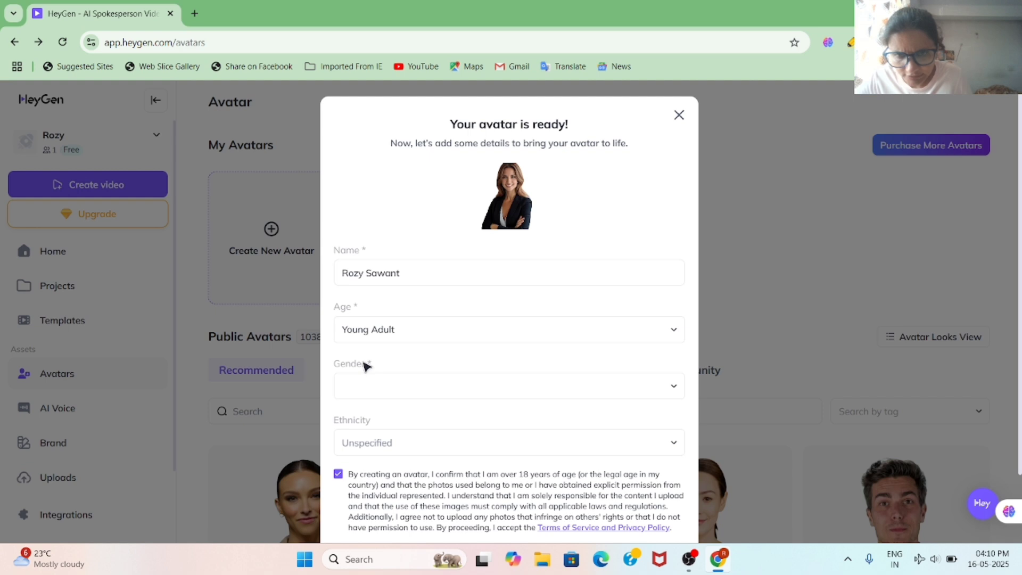
click(653, 397)
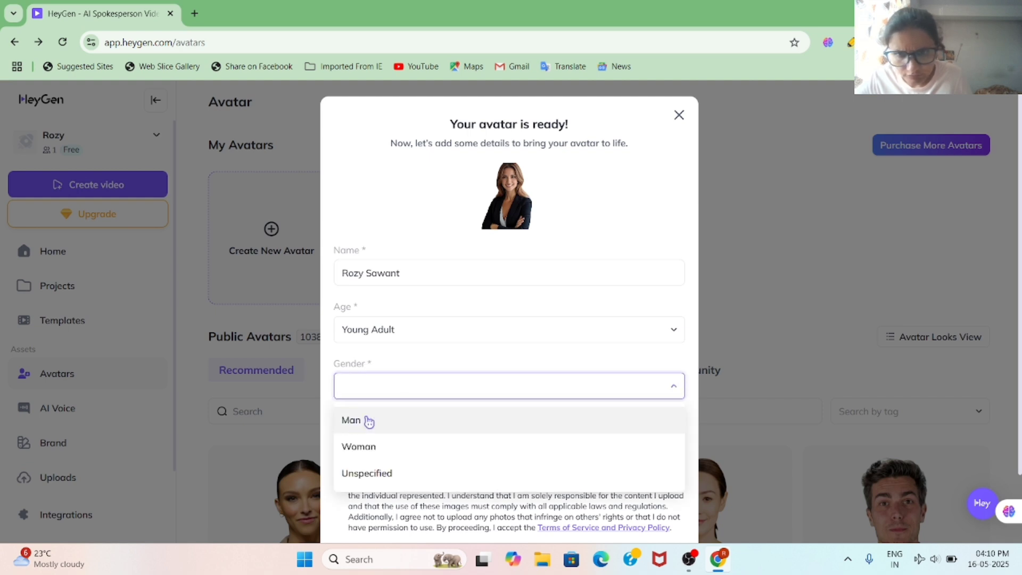
click(358, 446)
click(450, 449)
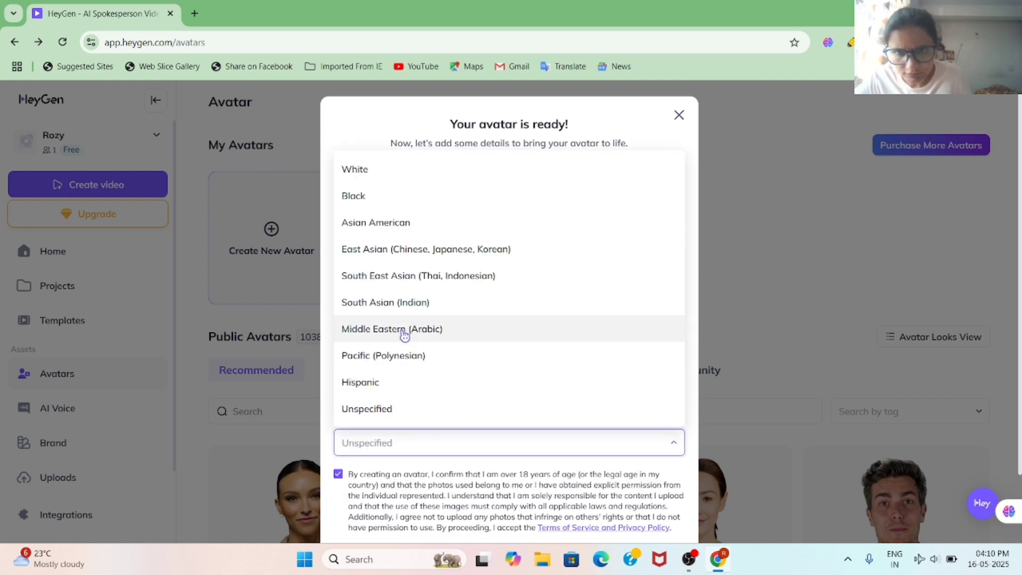
click(392, 303)
scroll(487, 464, down, 3)
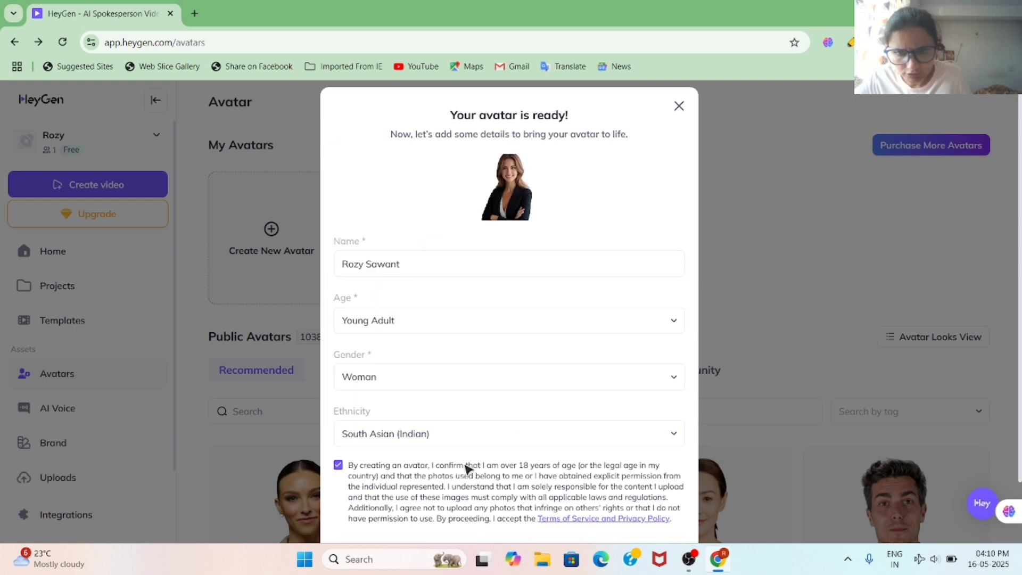
click(651, 498)
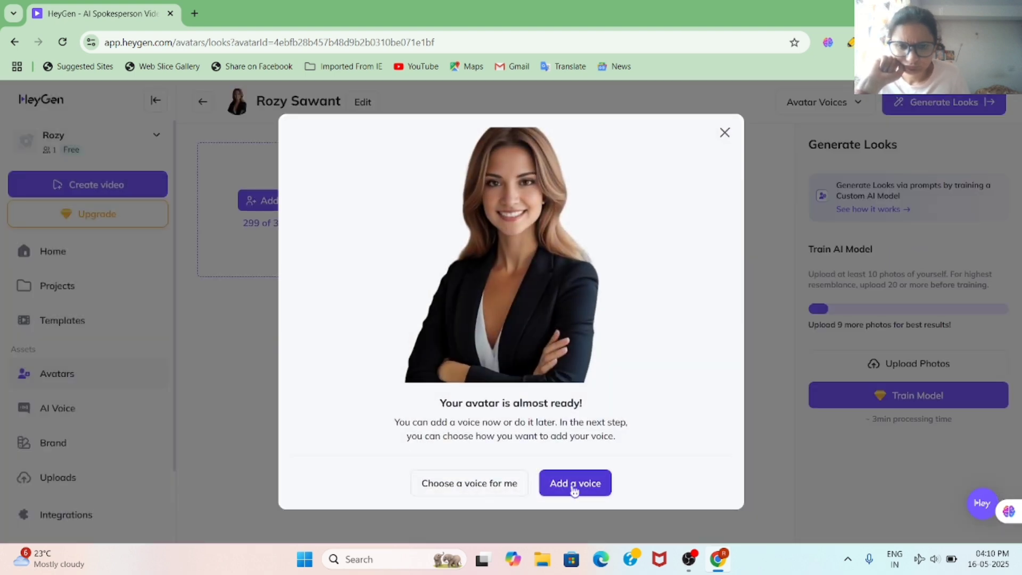
Step: Auto-pick a voice, start a landscape video, and place the avatar's Confident Business look in scene 1
click(500, 491)
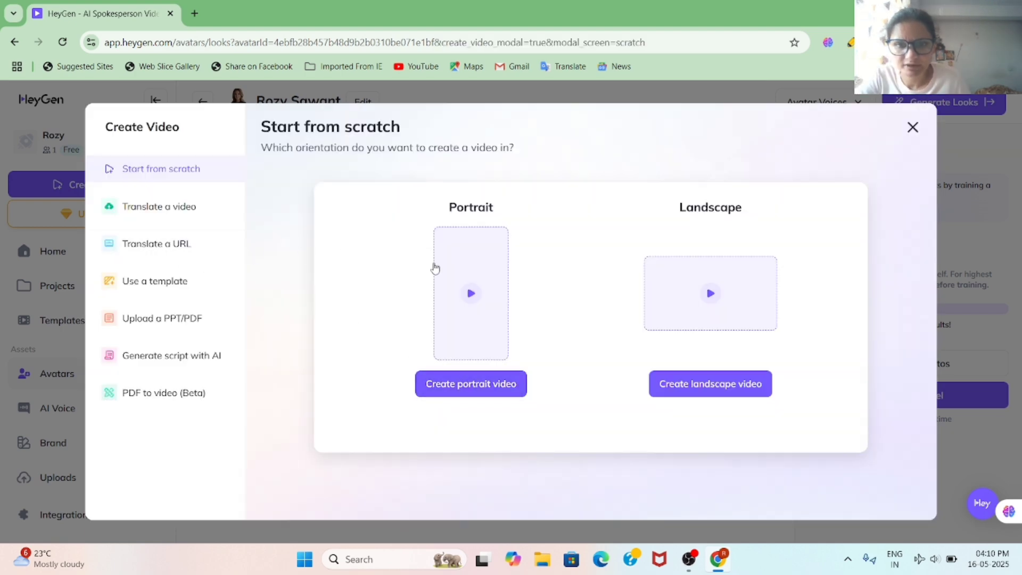
click(711, 292)
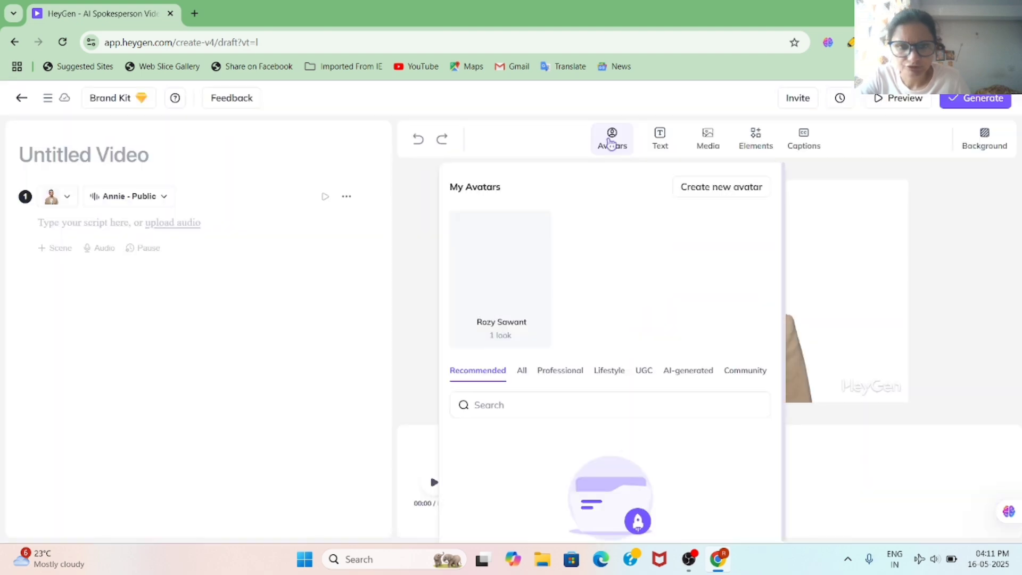
click(503, 280)
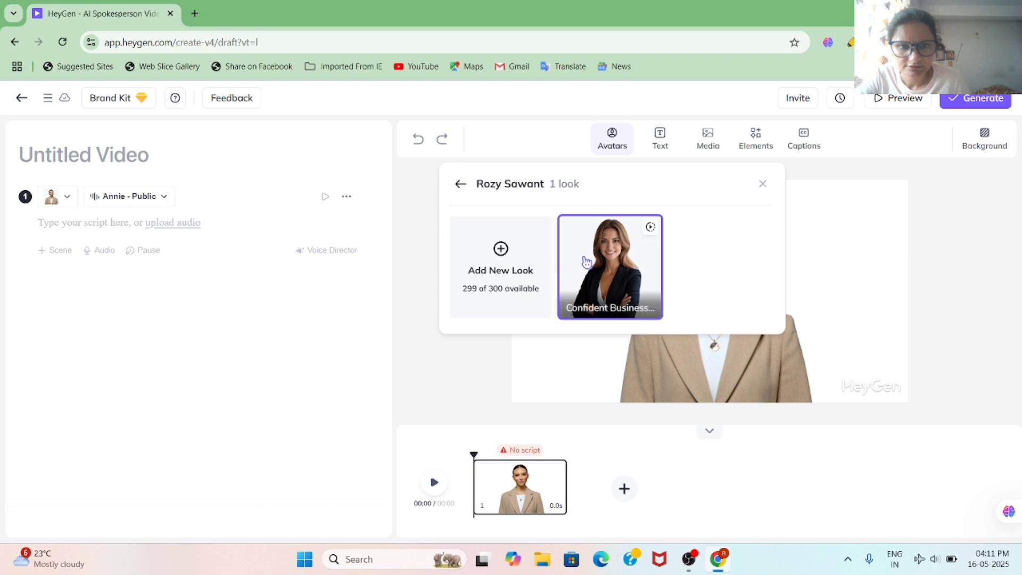
click(586, 261)
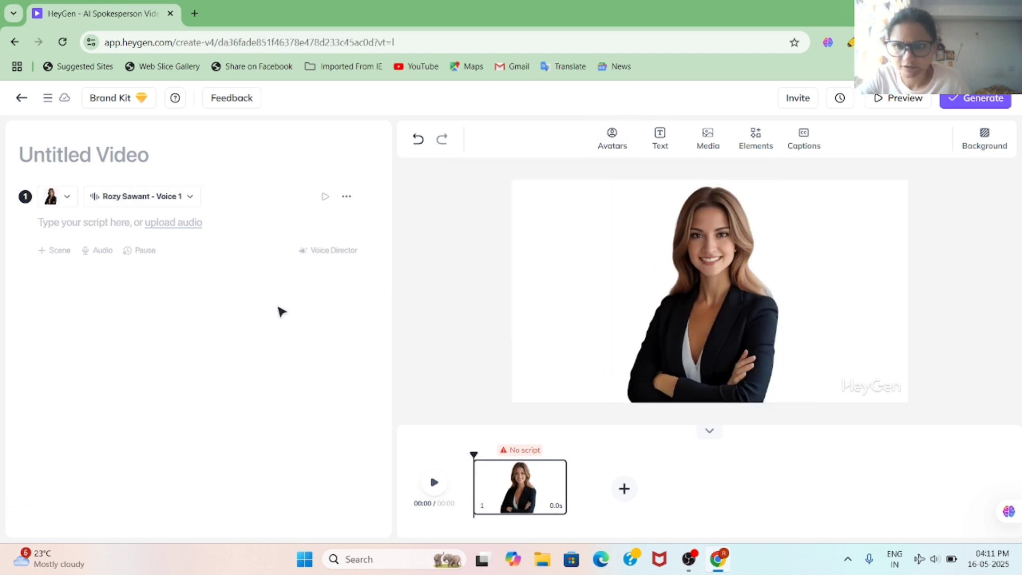
click(105, 222)
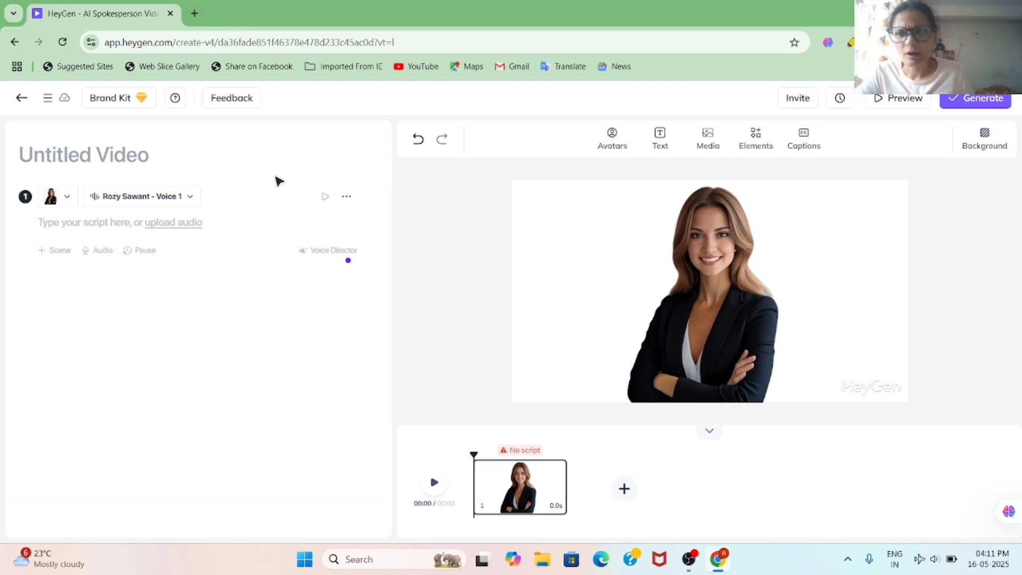
Step: In a new tab, search Google for chatgpt and open the ChatGPT website
click(195, 19)
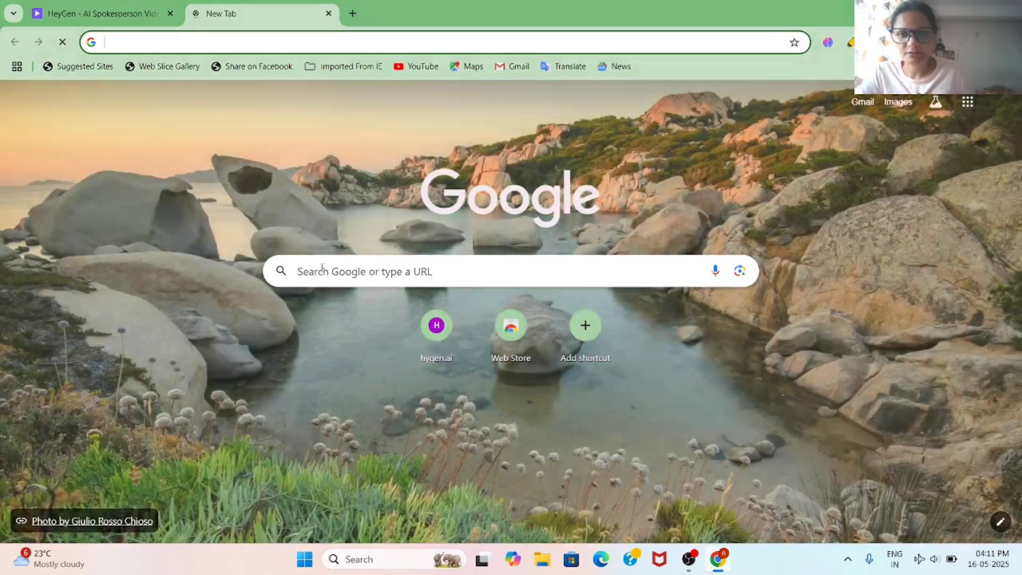
click(323, 268)
text(chatgpt)
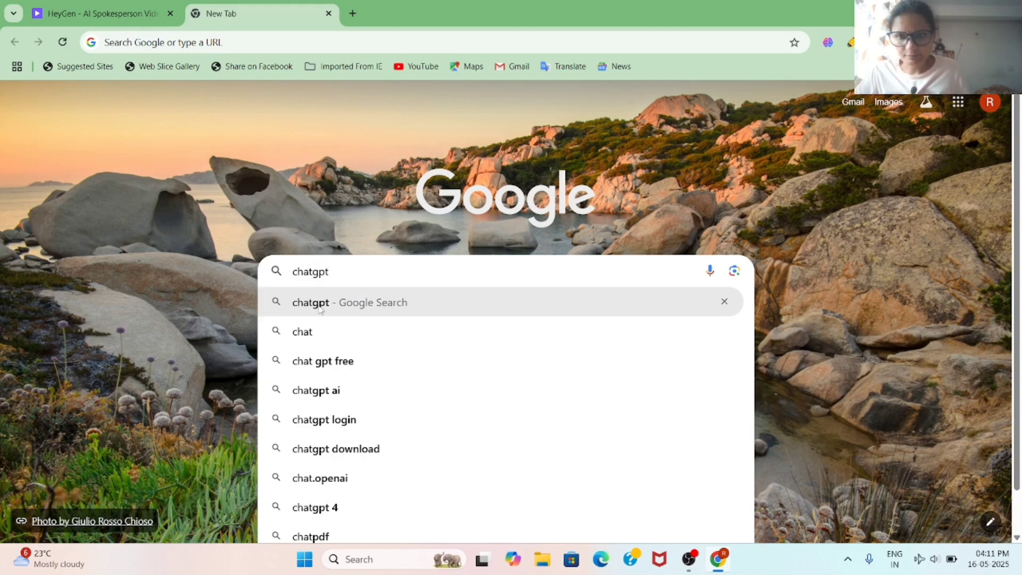
click(321, 304)
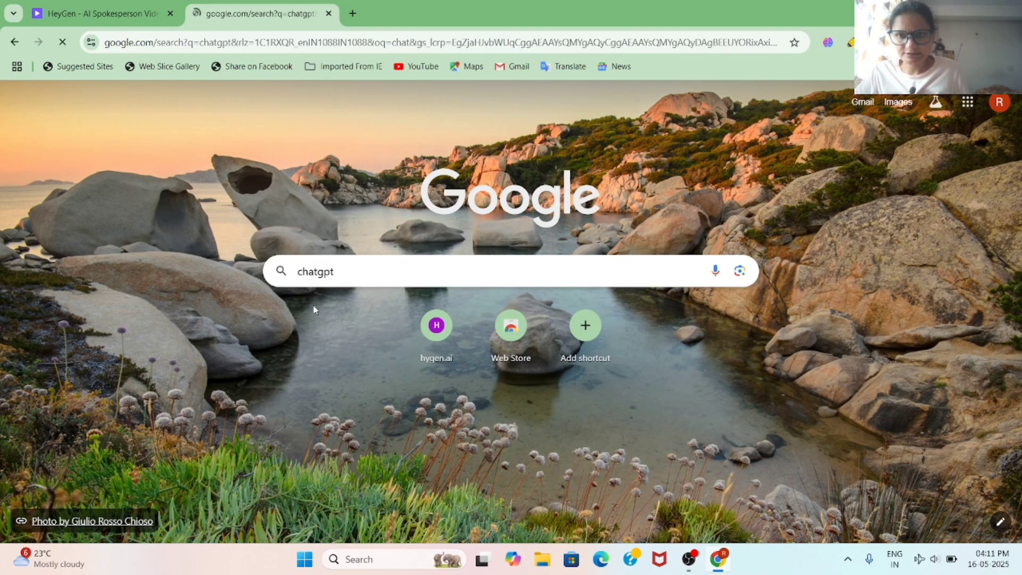
scroll(191, 319, down, 4)
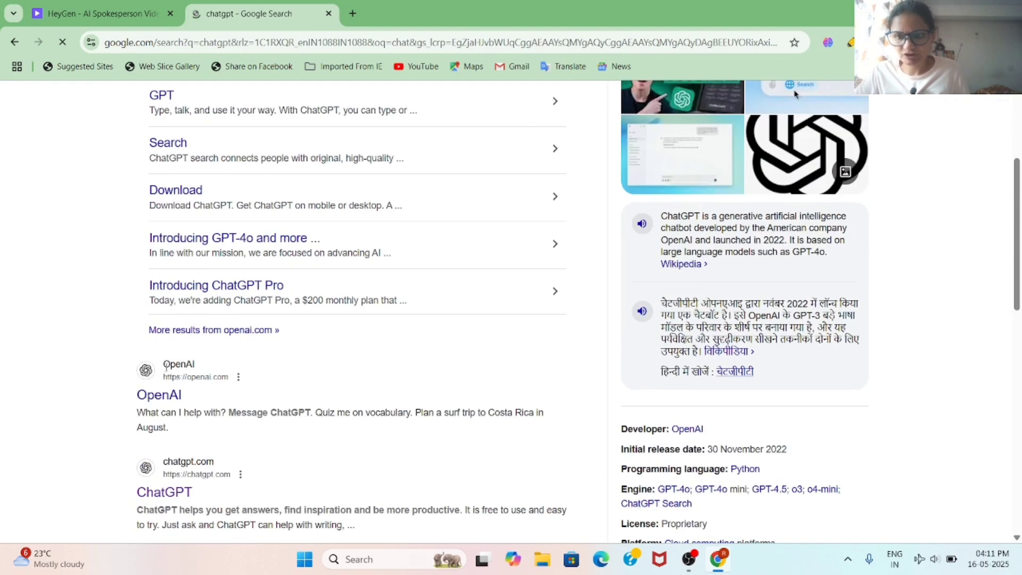
scroll(161, 412, down, 4)
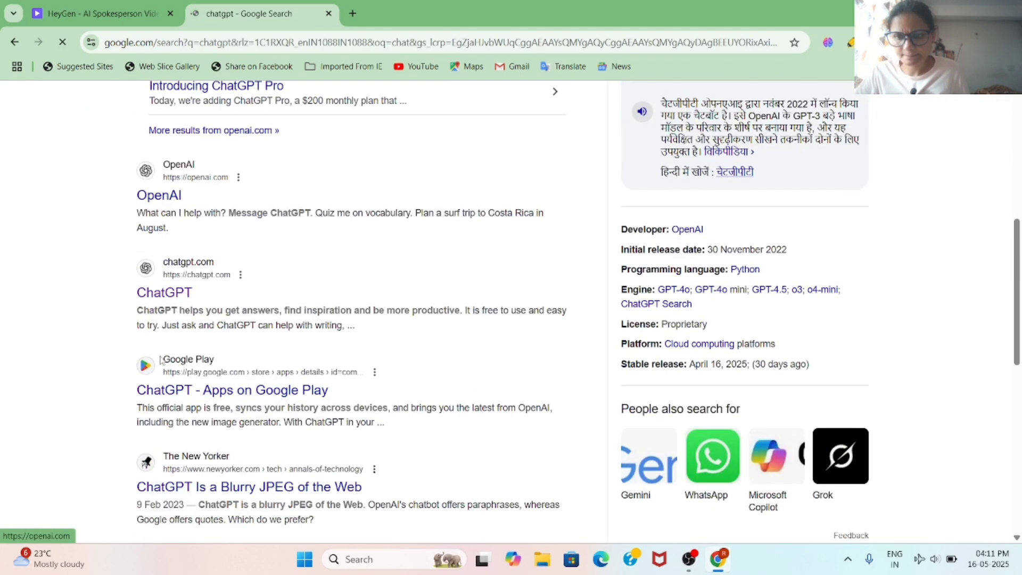
click(172, 293)
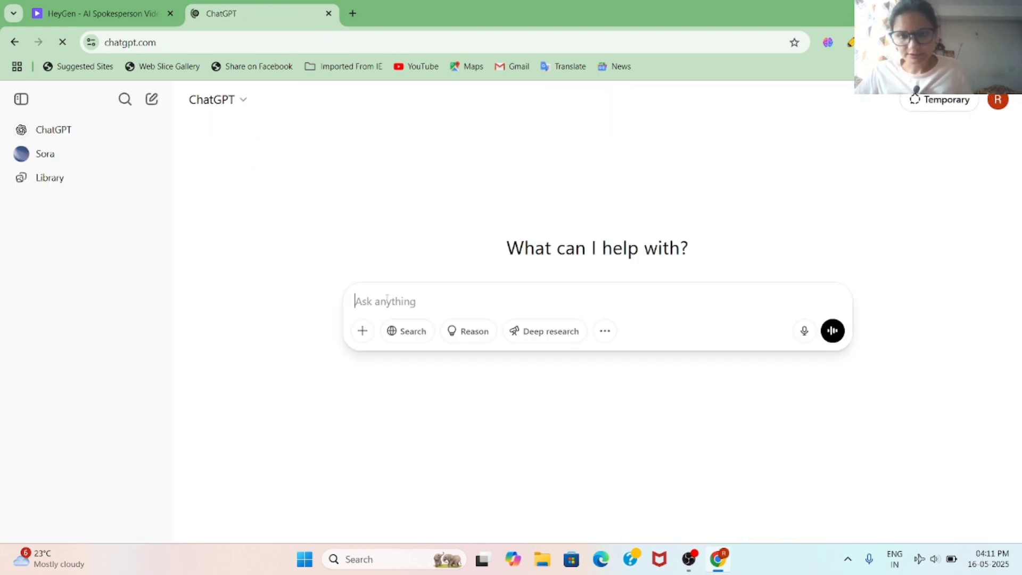
Step: Write a ChatGPT prompt introducing yourself as a digital marketing coach and requesting an avatar video script
text(hell)
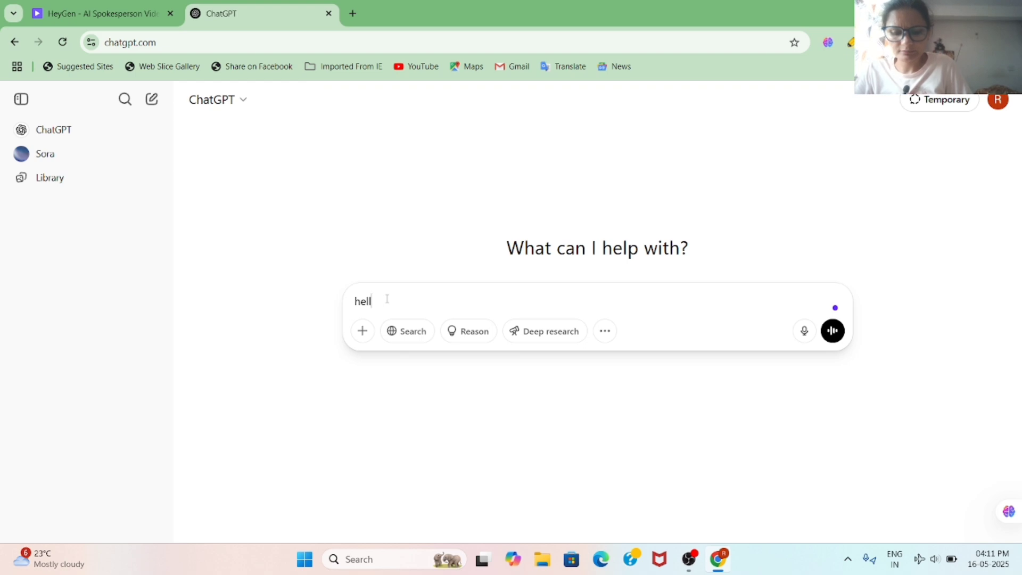
text(o)
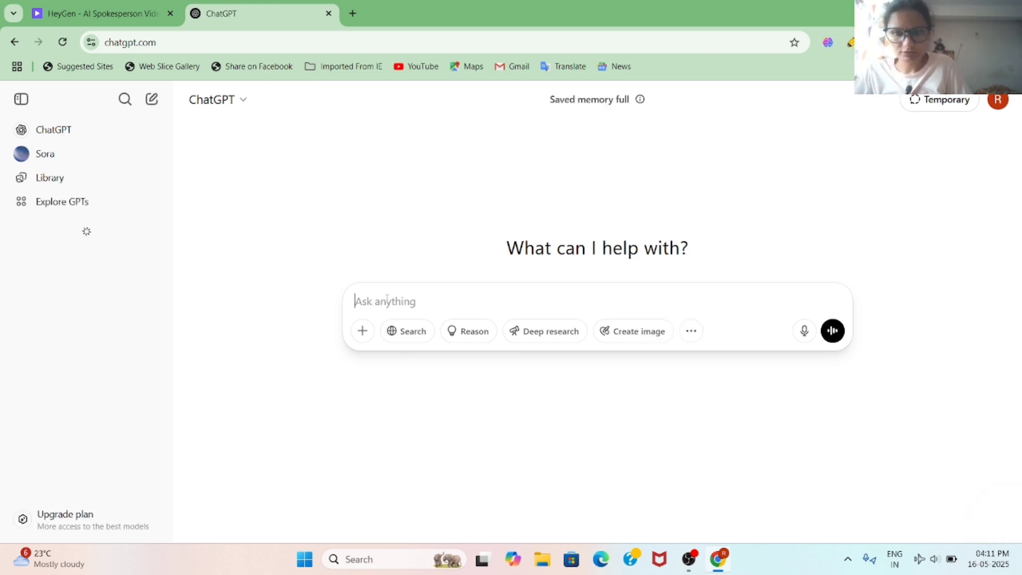
text(hello m)
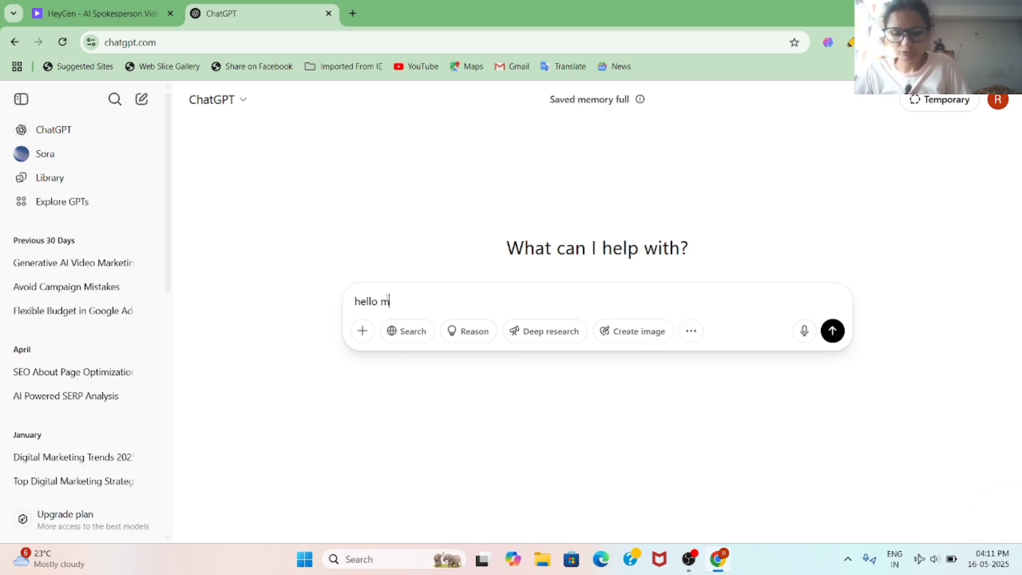
text(y name i)
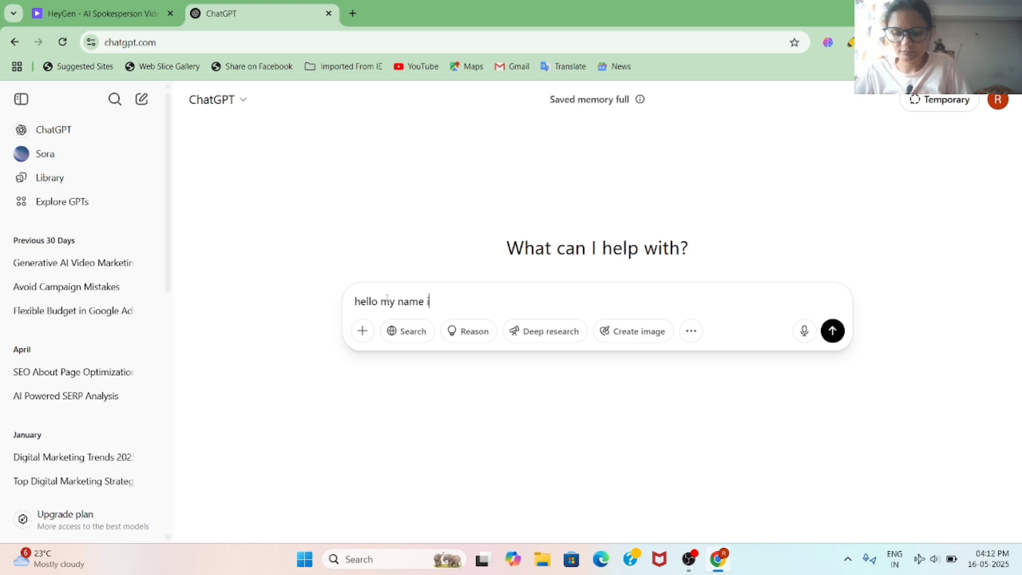
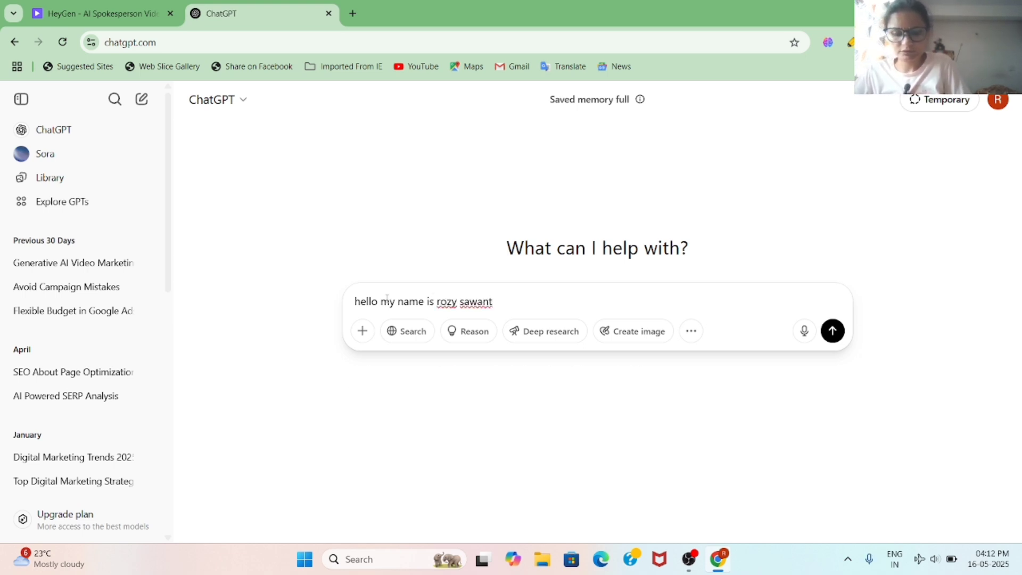
text(i am a dig)
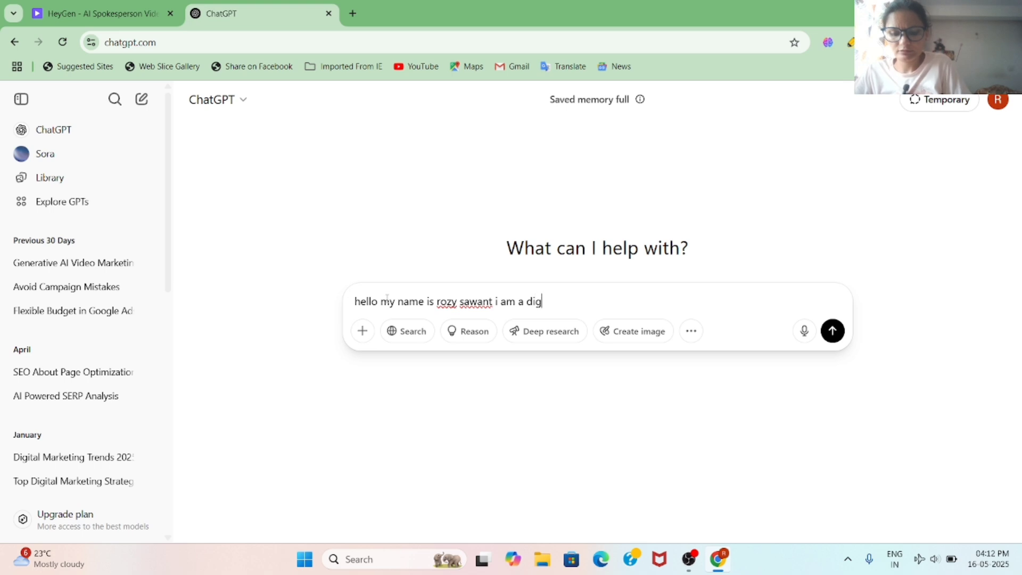
text(ital mark)
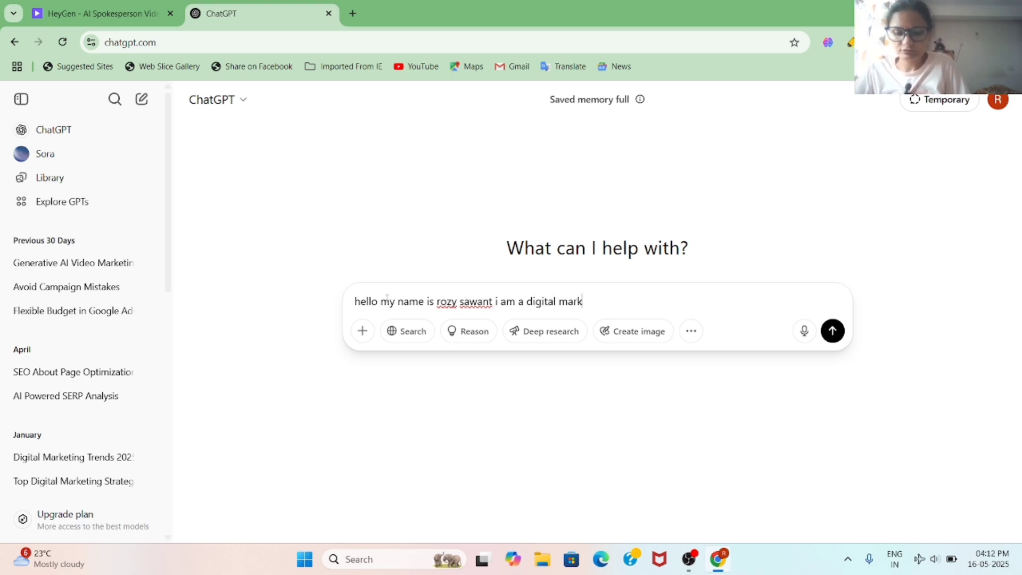
text(eting coa)
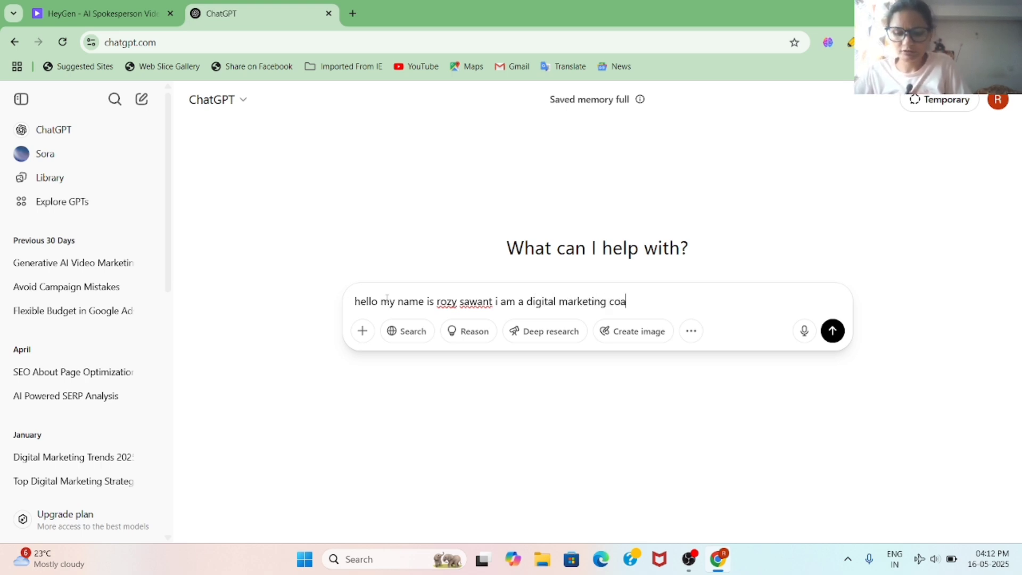
text(ch and consultant i want c)
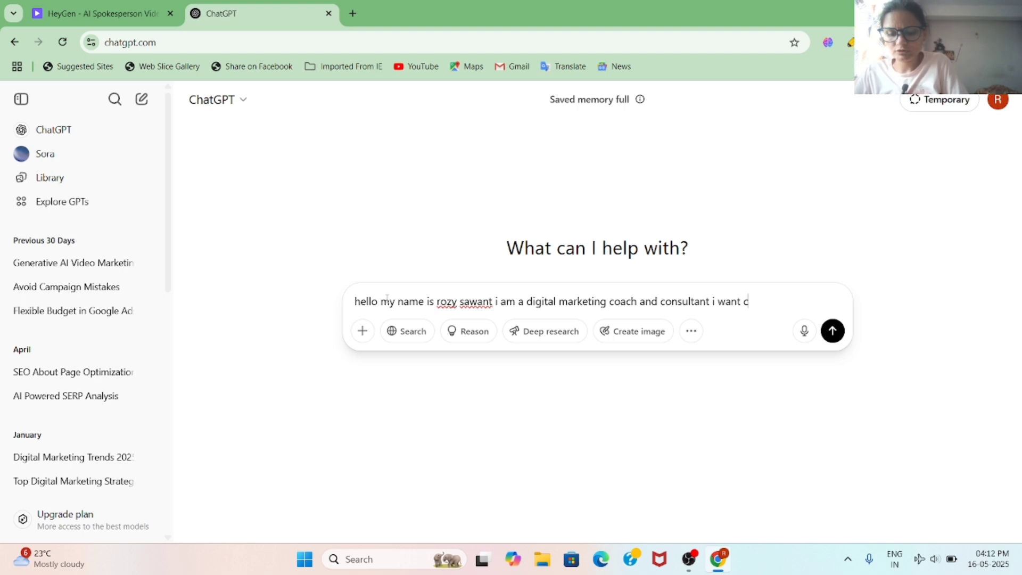
text(rete )
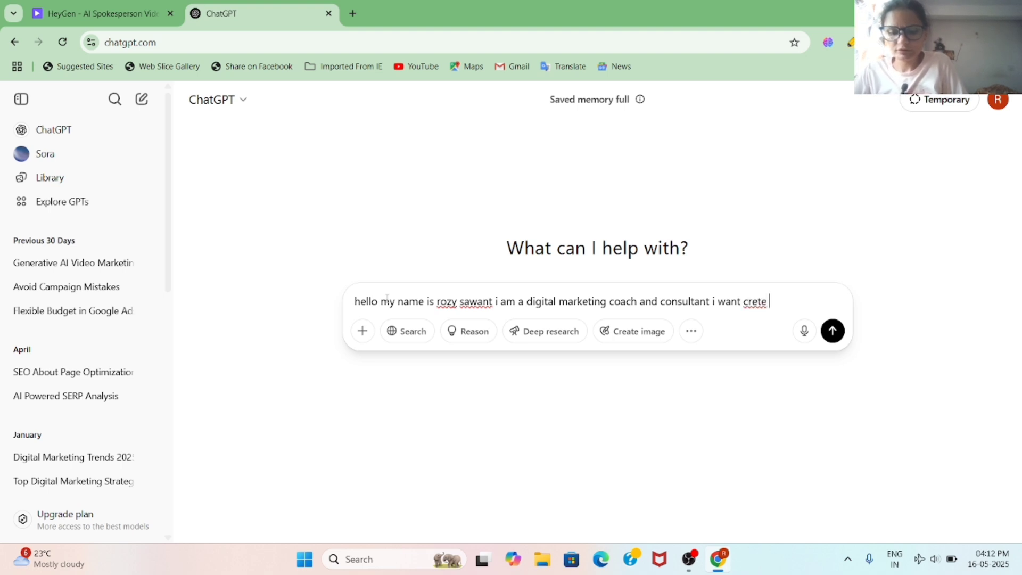
text(a my)
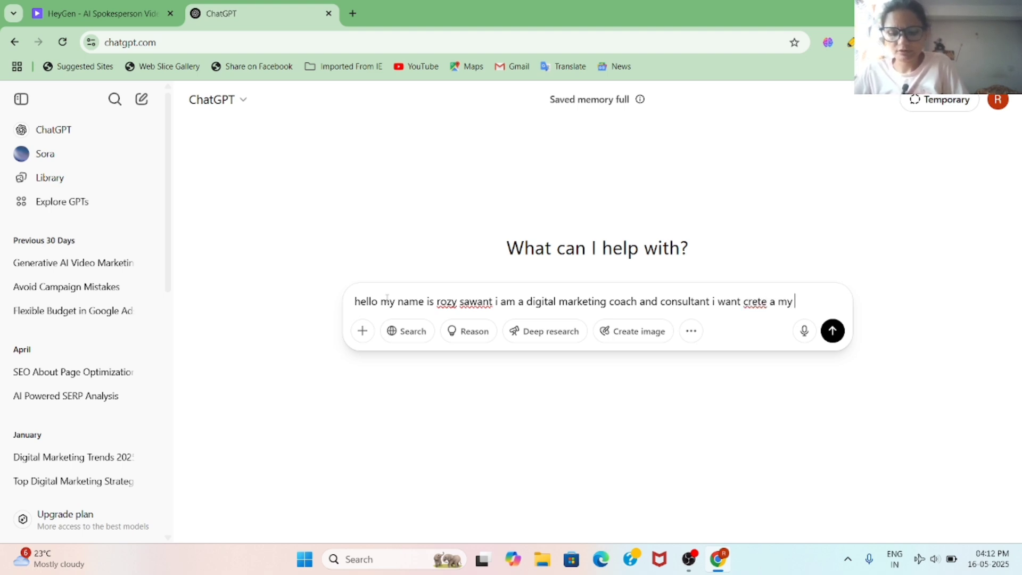
text( avatr)
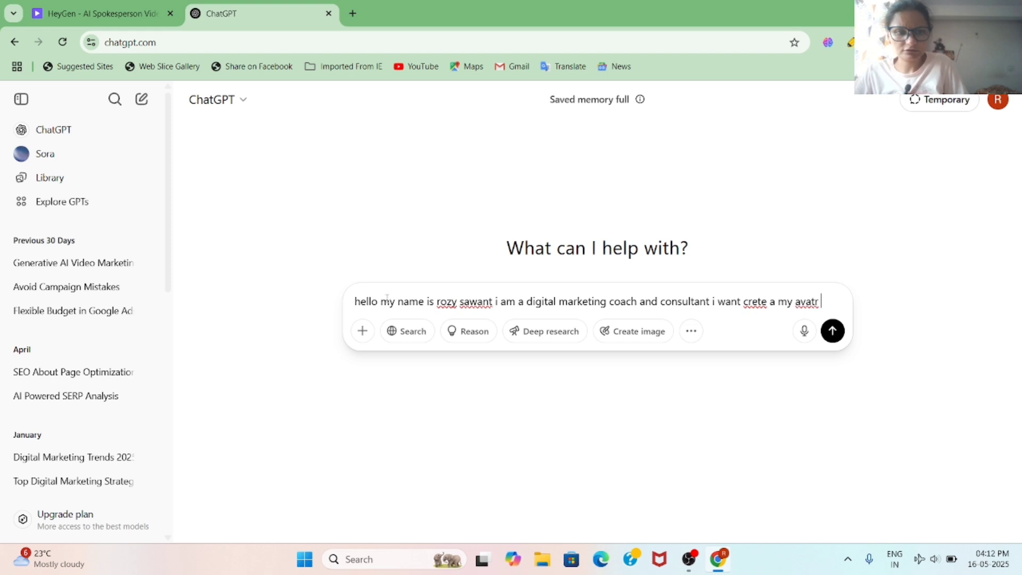
key(BackSpace)
key(BackSpace)
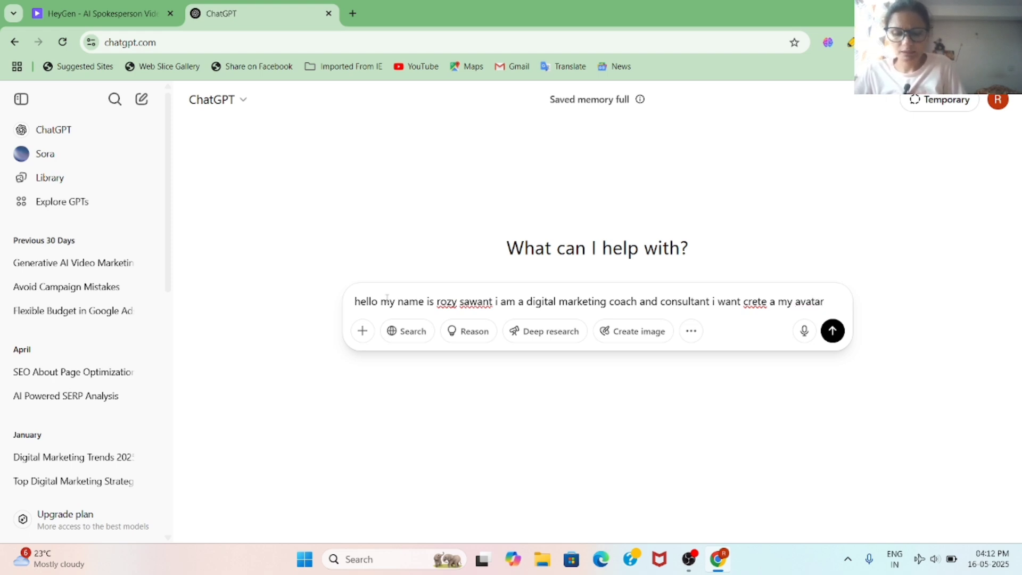
text(ar i want script for it)
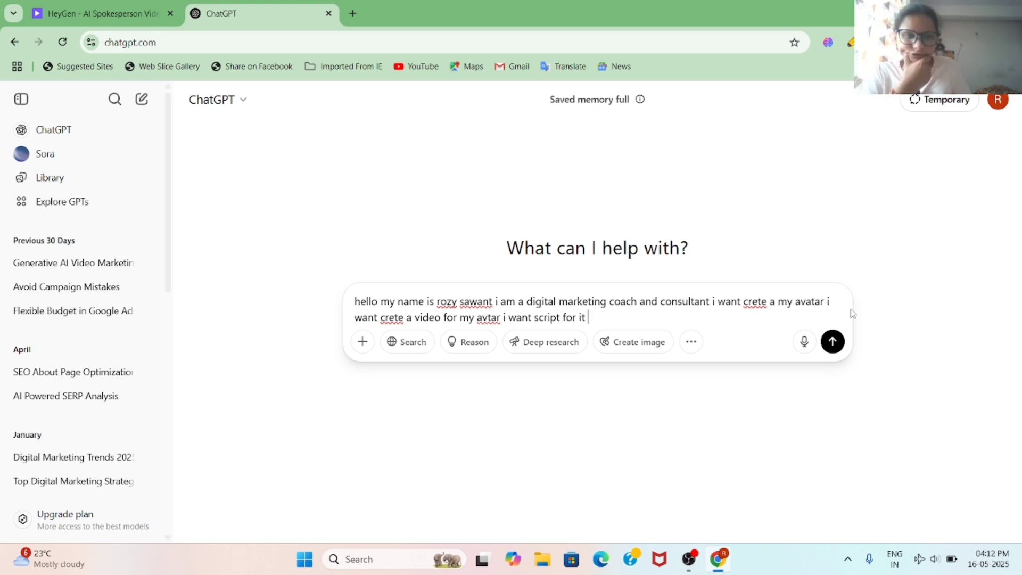
Step: Send the prompt, read through ChatGPT's generated script, and select its lines for copying
click(832, 344)
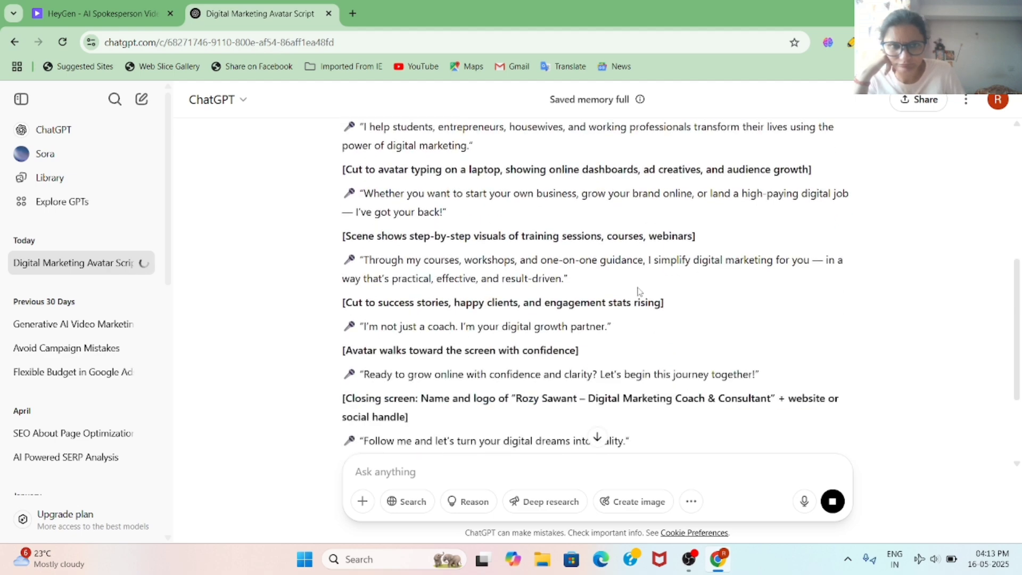
scroll(639, 291, up, 10)
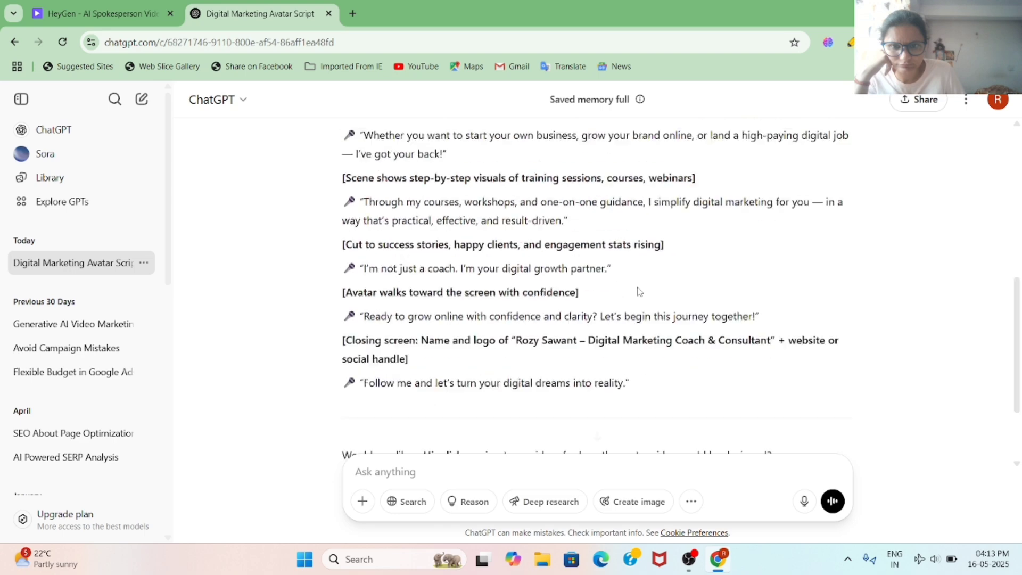
scroll(602, 315, down, 3)
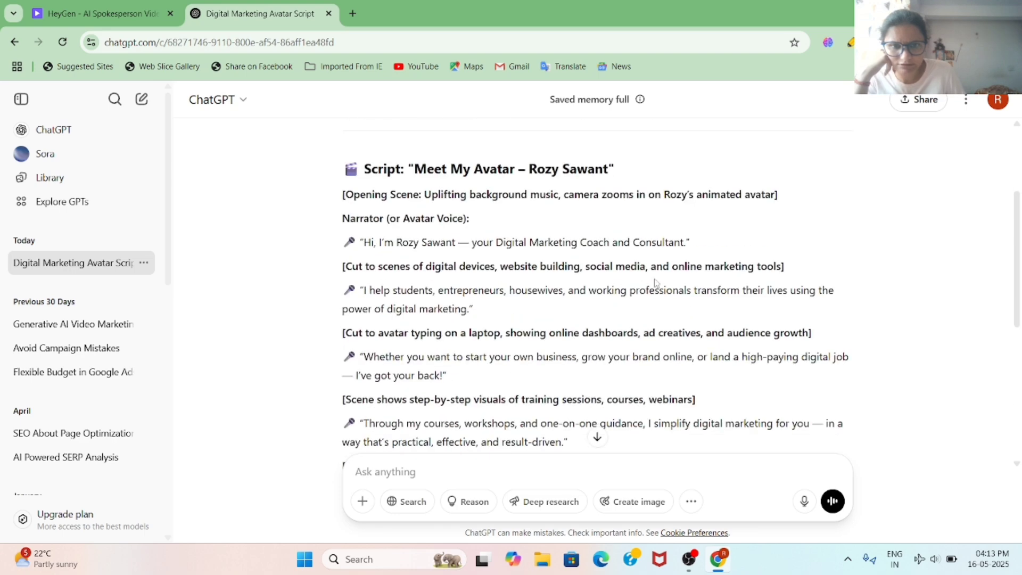
scroll(668, 325, down, 3)
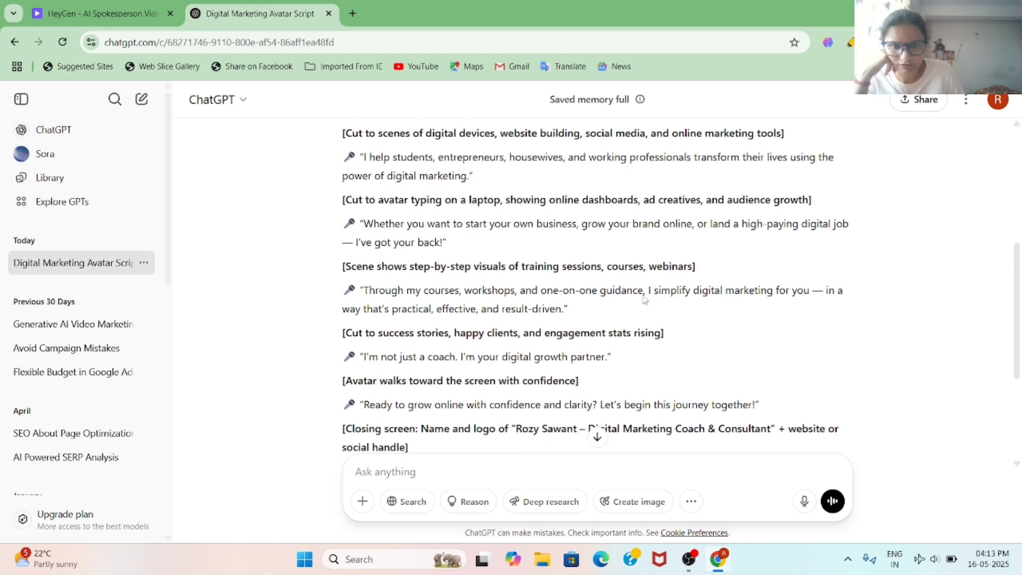
scroll(647, 290, up, 5)
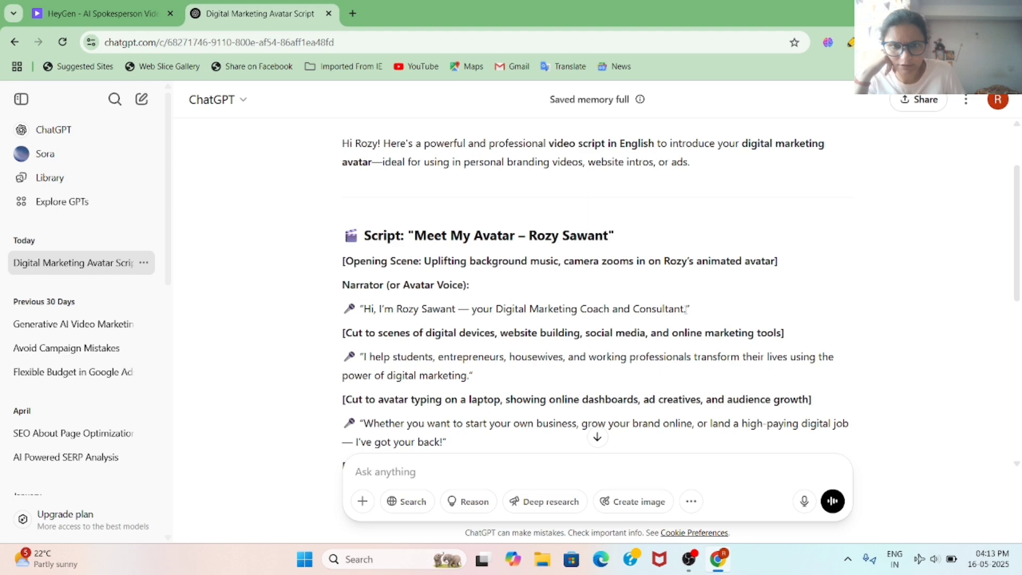
drag(686, 310, 586, 309)
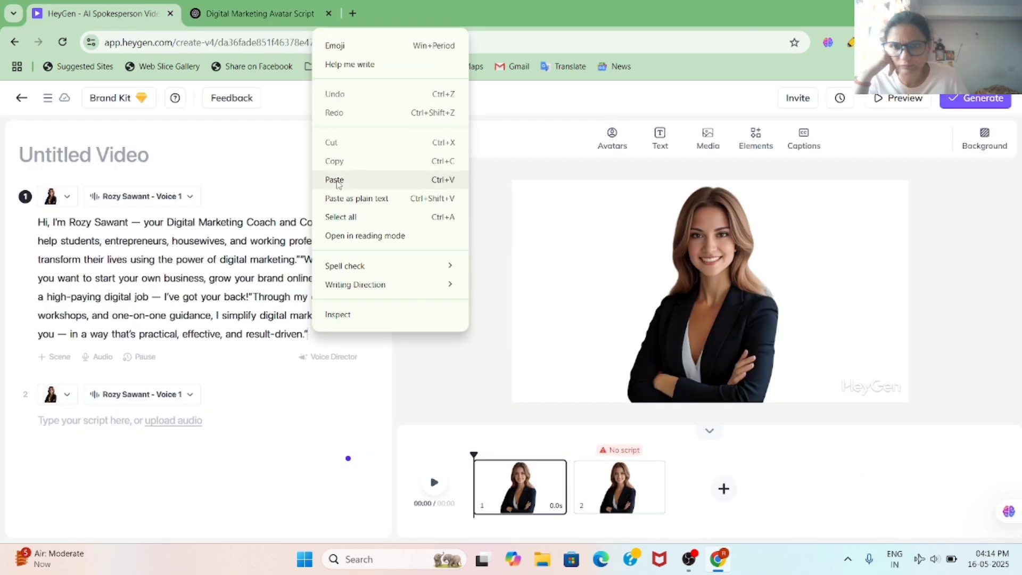
Step: Paste the script into scene 1 and submit the 720p, 25 fps video titled 'digital marketingeo'
click(338, 183)
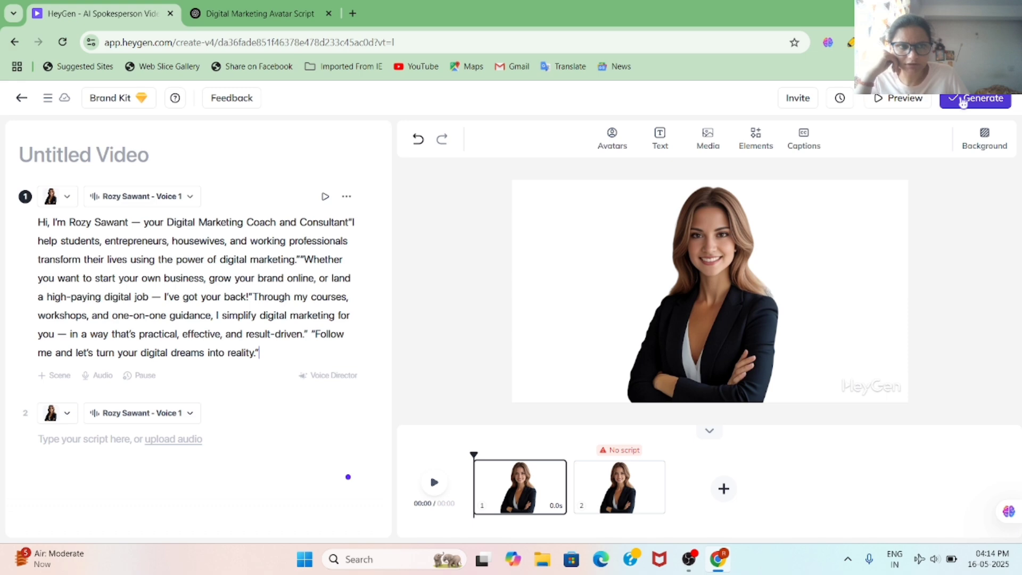
click(963, 102)
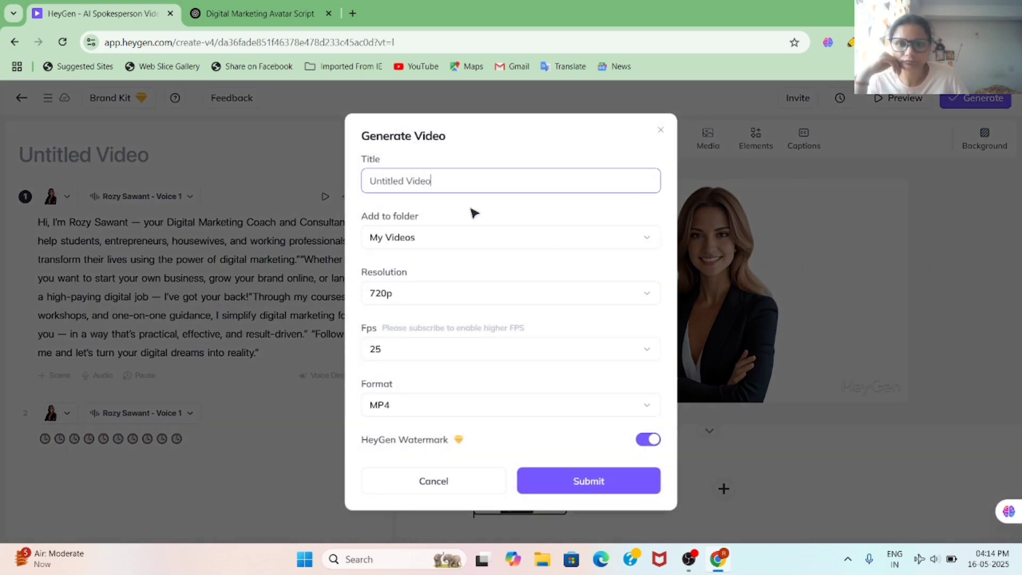
click(420, 176)
text(dig)
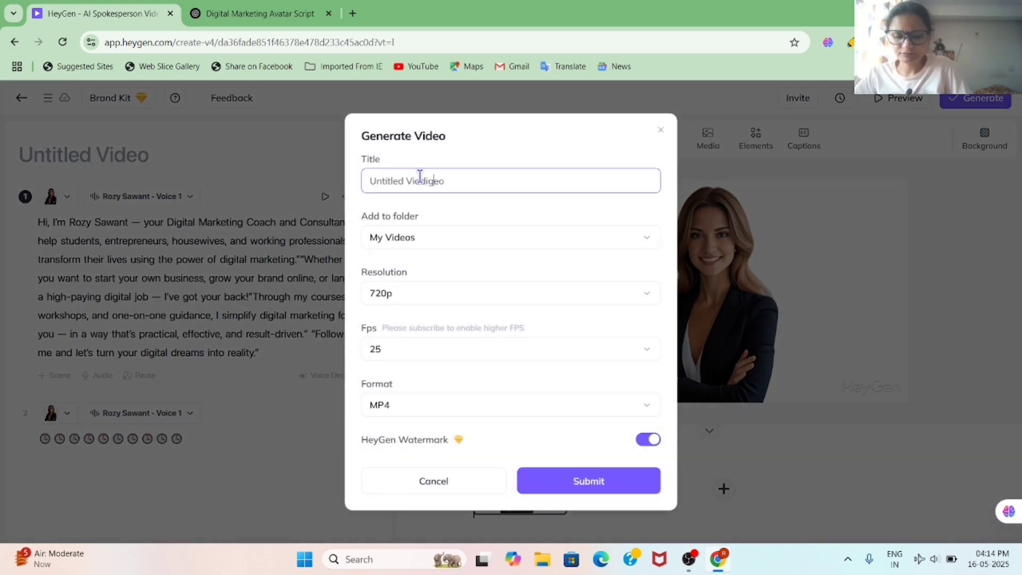
text(ital mar)
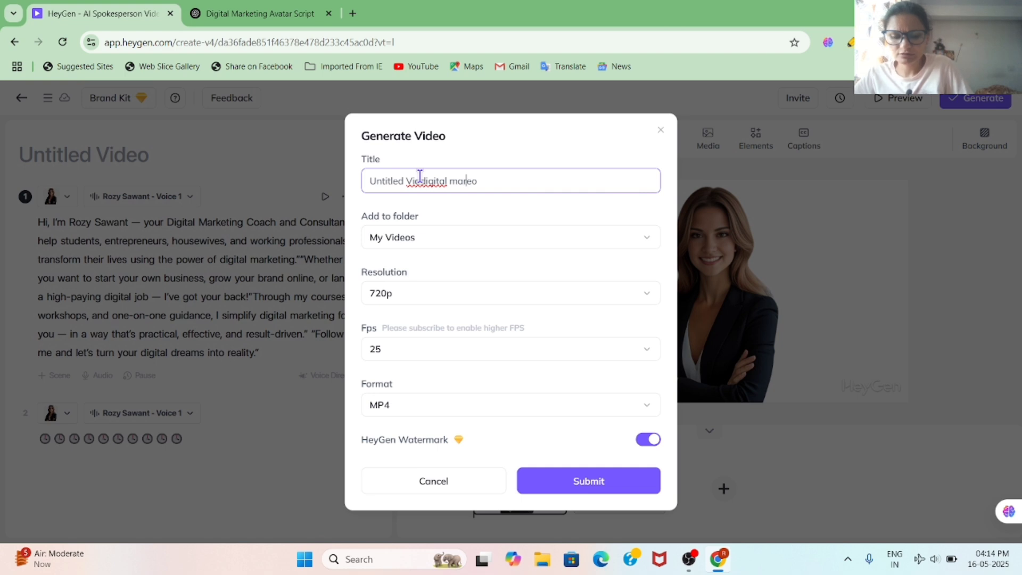
text(keting)
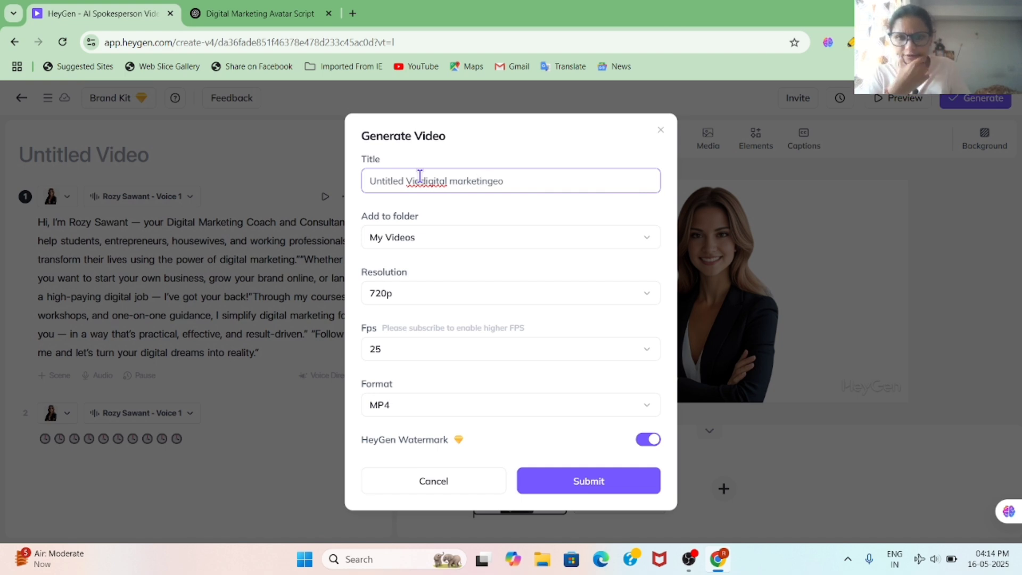
drag(420, 177, 343, 169)
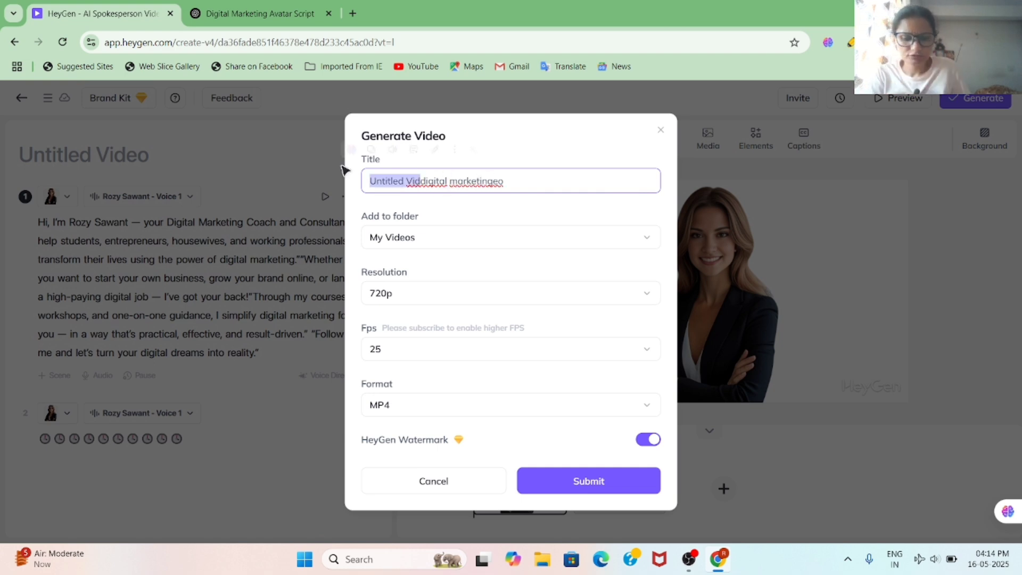
key(BackSpace)
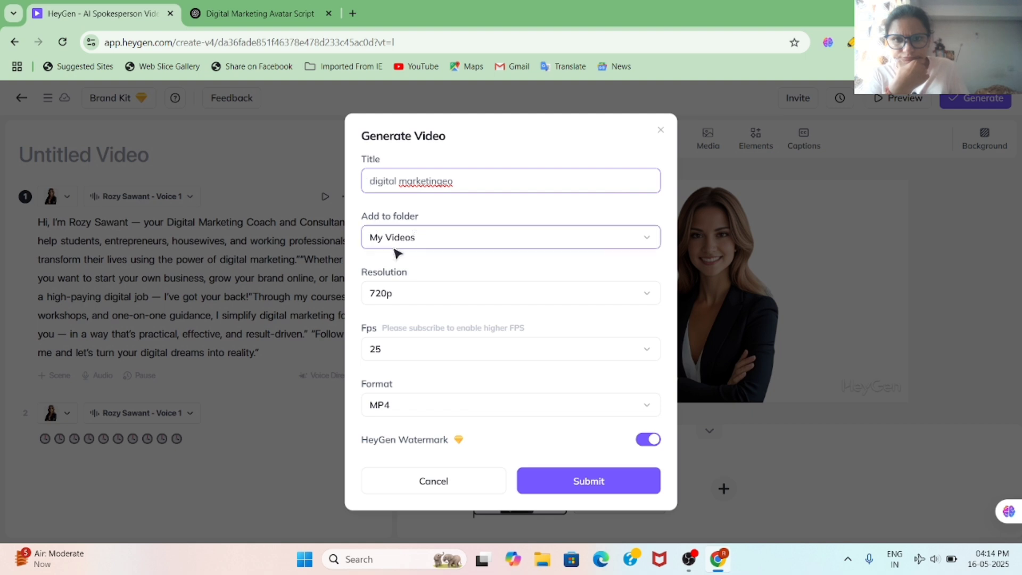
click(577, 483)
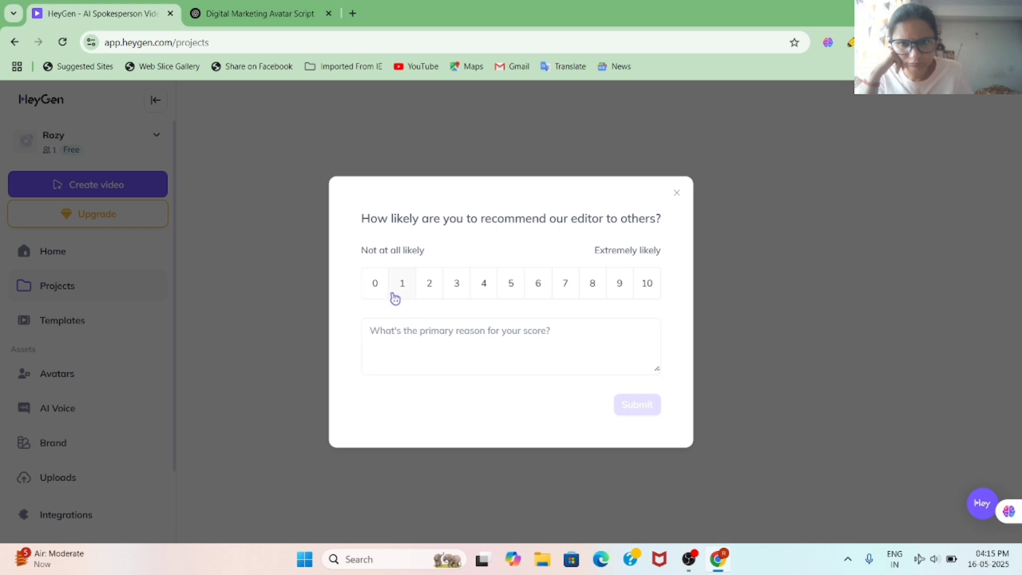
Step: Rate the recommendation survey 2 and submit it, leaving the video at 18% Ready
click(428, 289)
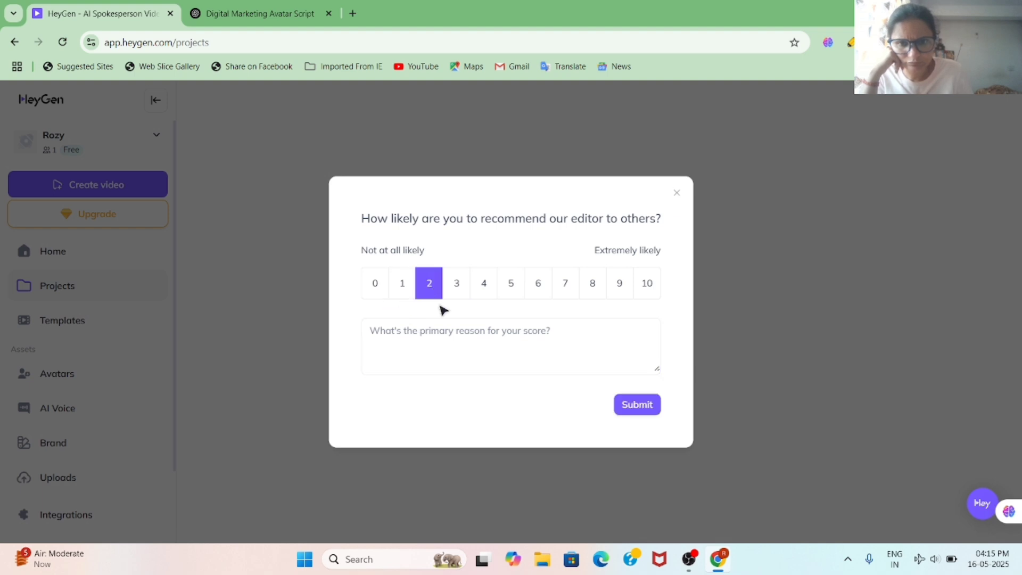
click(634, 406)
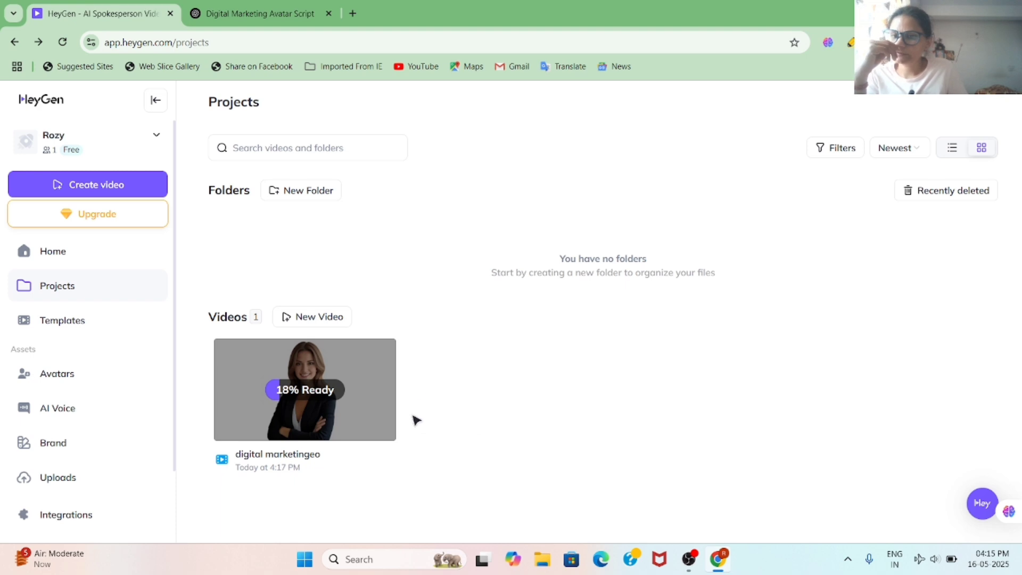
mouse_move(377, 422)
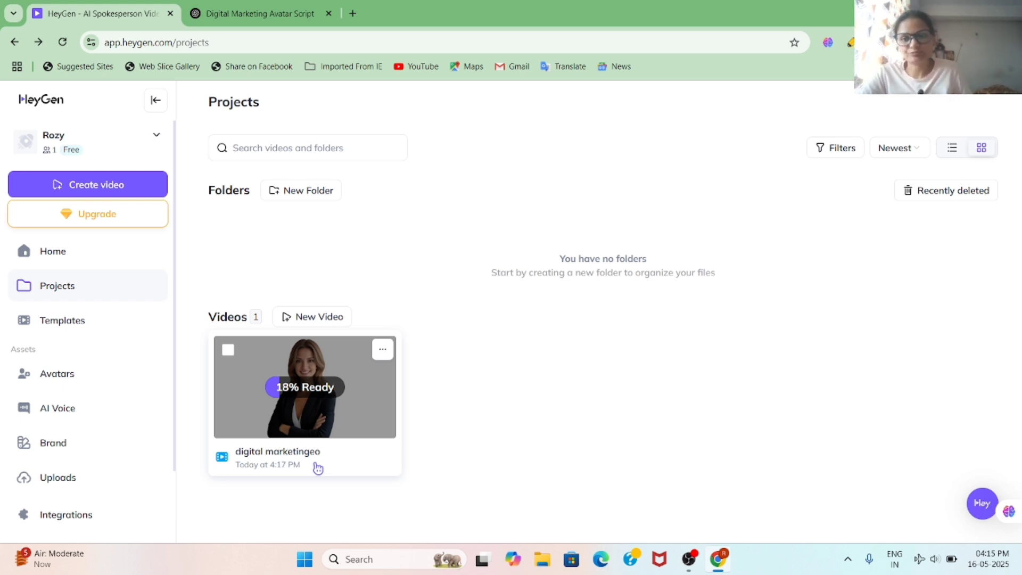
Step: Open and play the 'digital marketingeo' preview, then go back to the Projects list
click(347, 367)
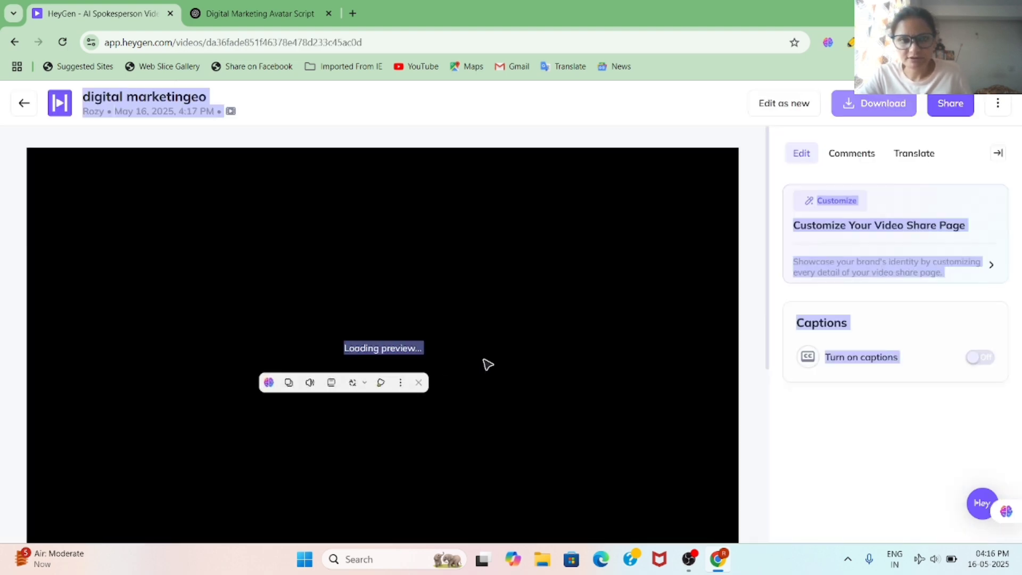
scroll(511, 320, down, 2)
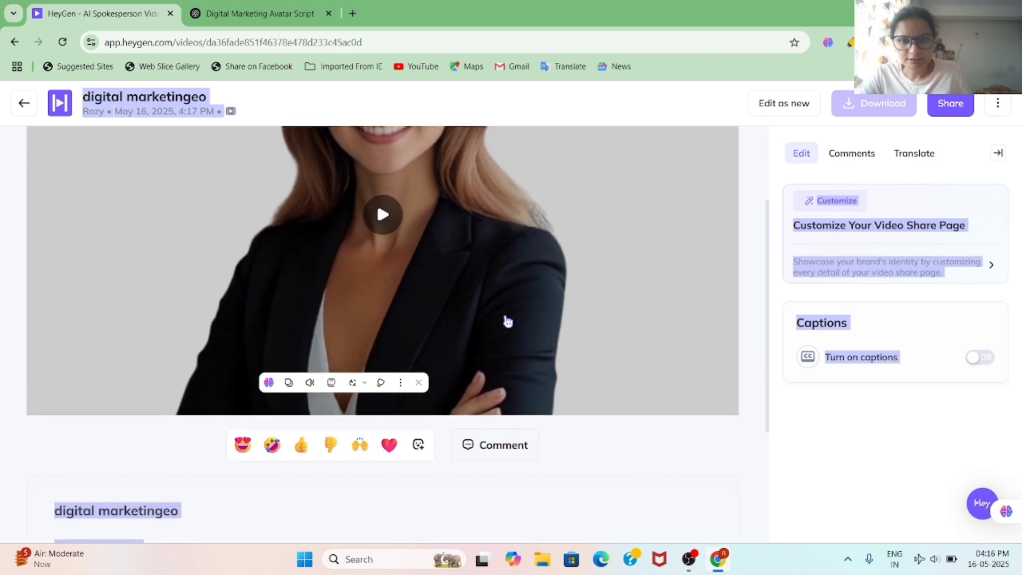
click(380, 215)
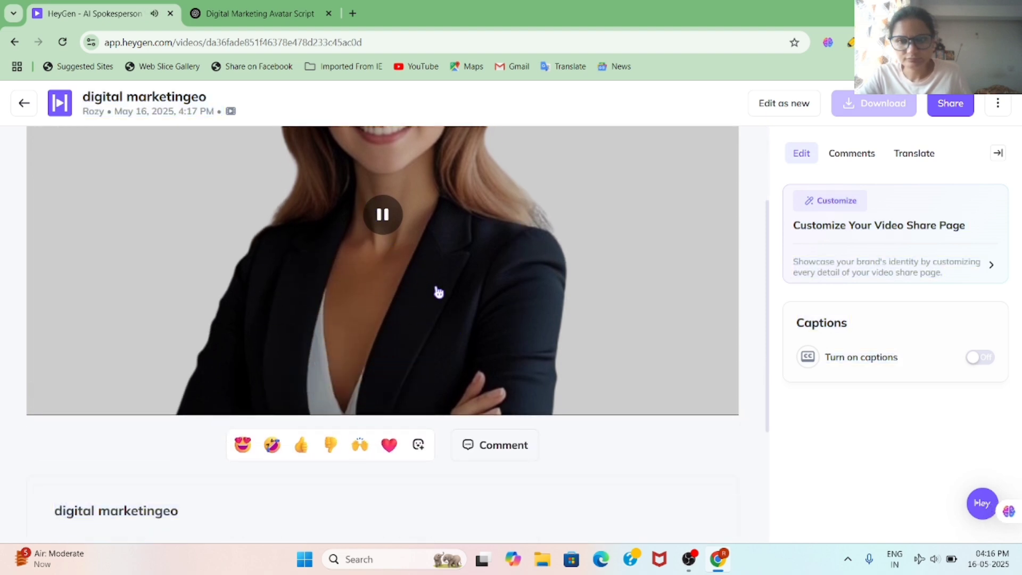
scroll(438, 292, up, 2)
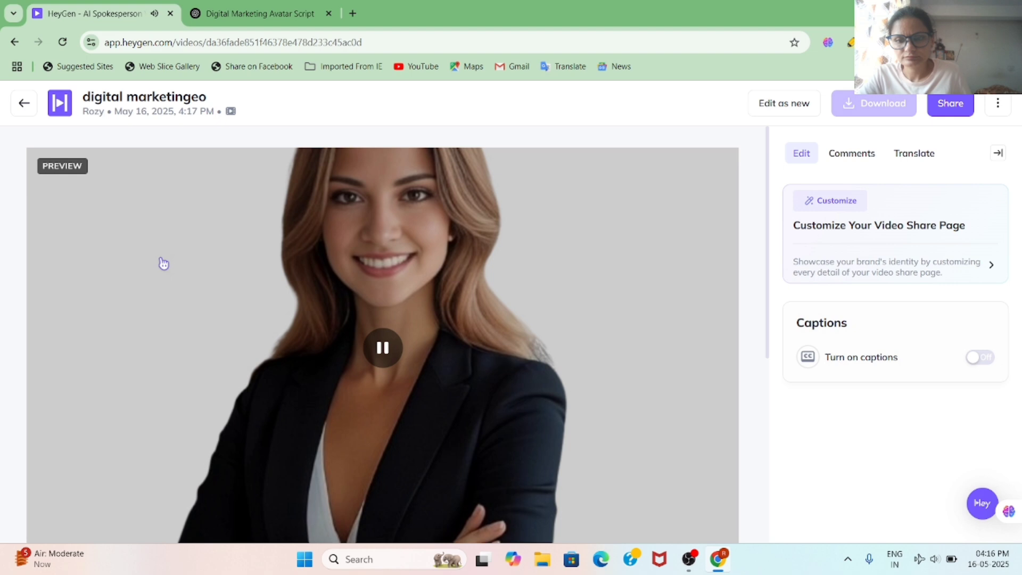
scroll(163, 263, down, 4)
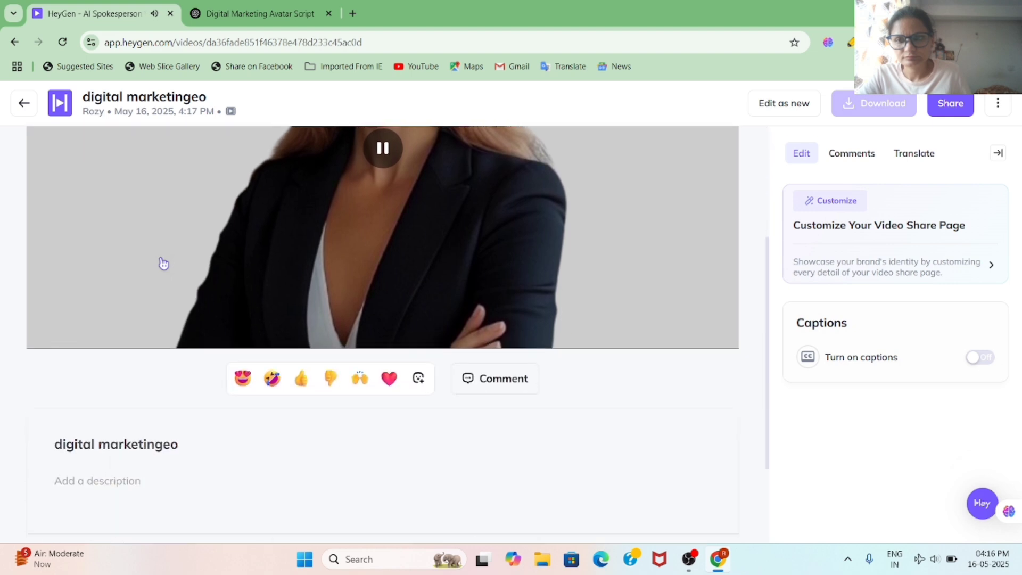
scroll(163, 263, up, 4)
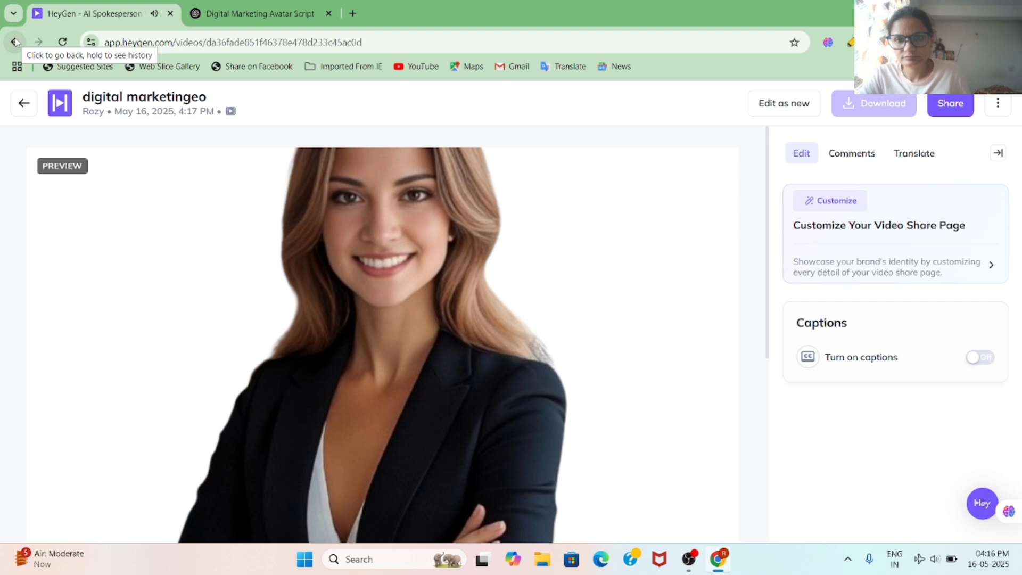
click(14, 43)
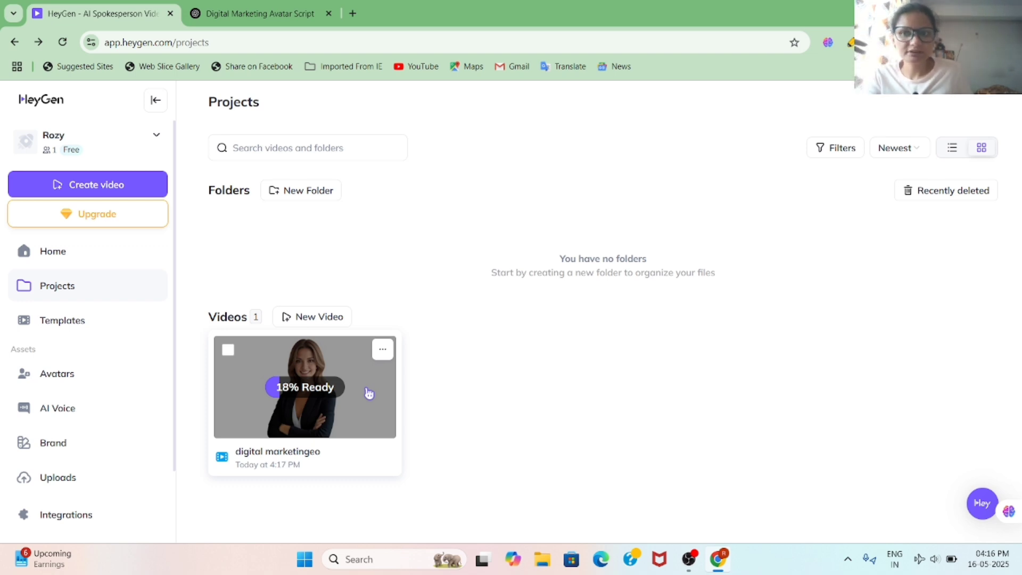
Step: From Avatars, create a new Hyper Realistic Avatar and advance past the instructions to footage upload
click(63, 374)
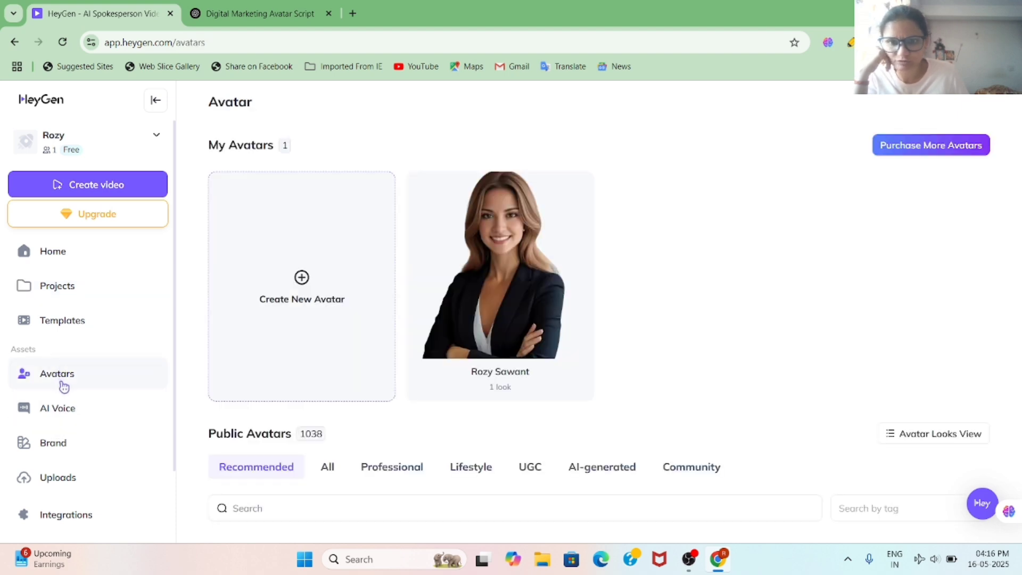
click(304, 277)
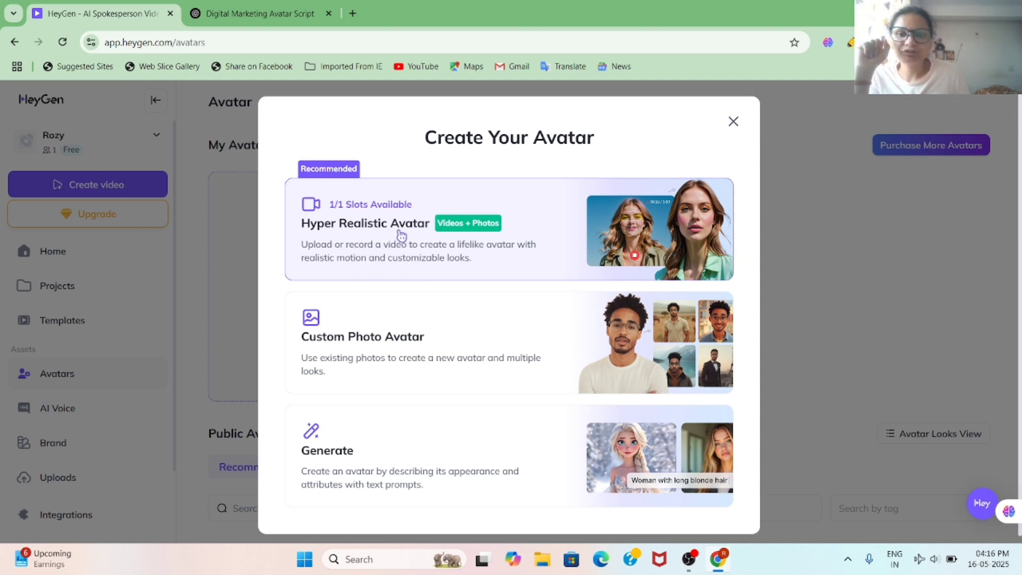
click(356, 226)
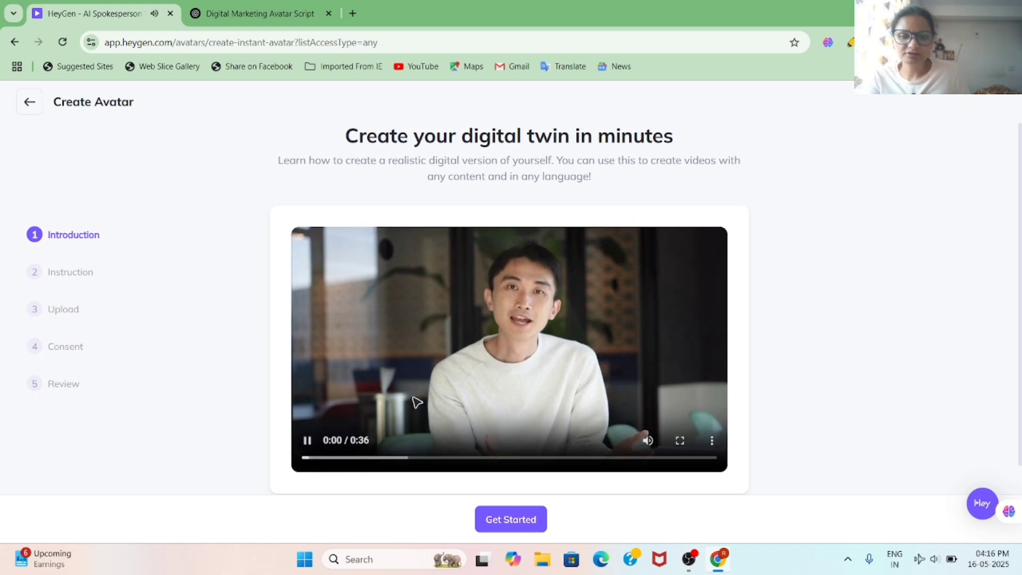
click(509, 521)
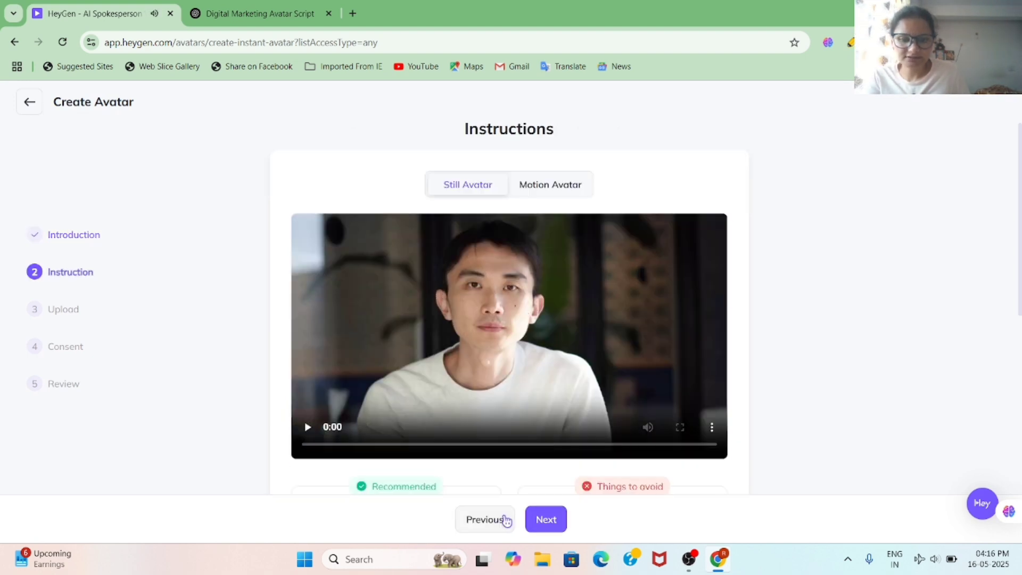
click(544, 520)
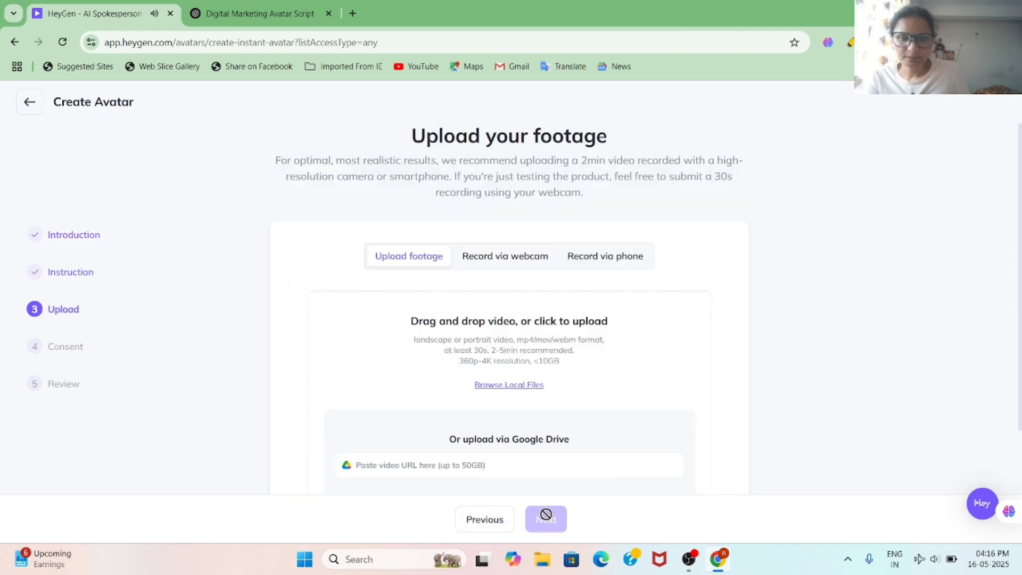
click(565, 326)
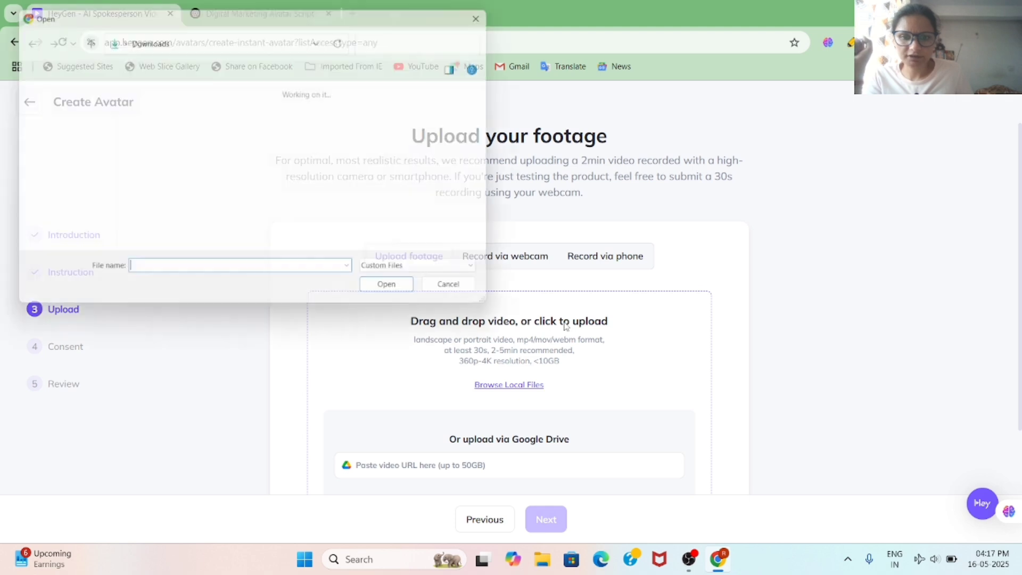
scroll(61, 170, down, 3)
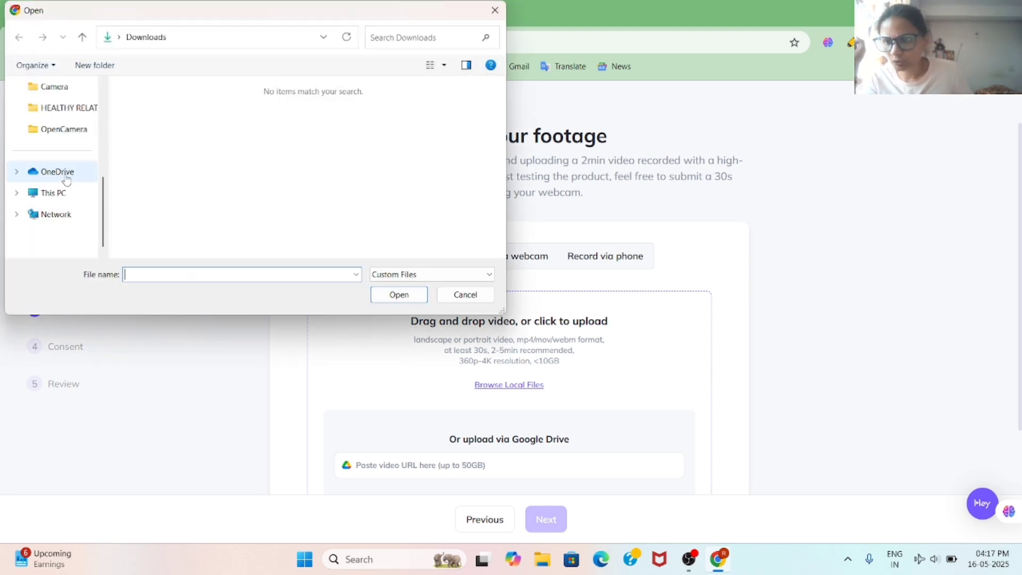
scroll(64, 181, up, 2)
click(64, 214)
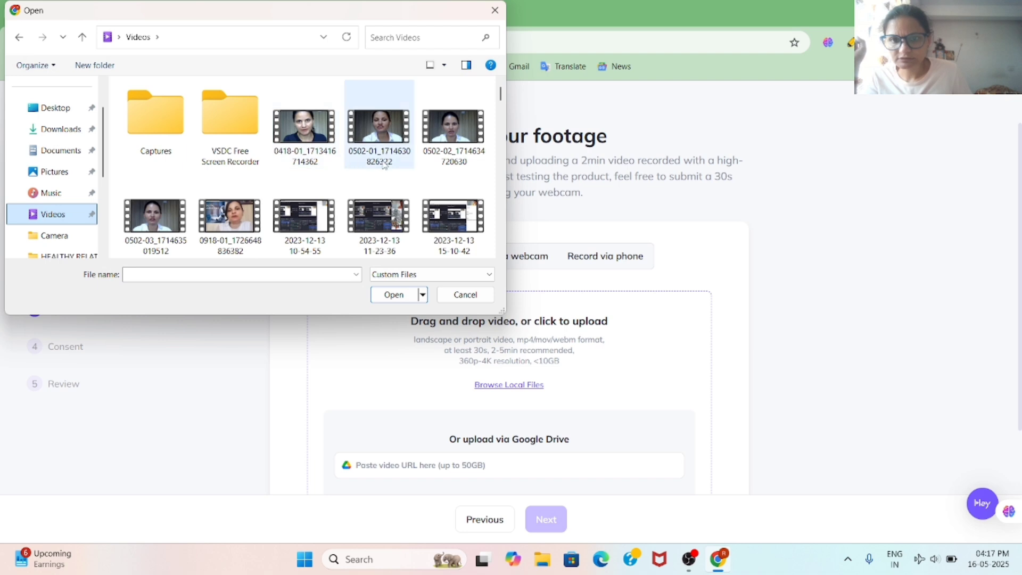
click(226, 223)
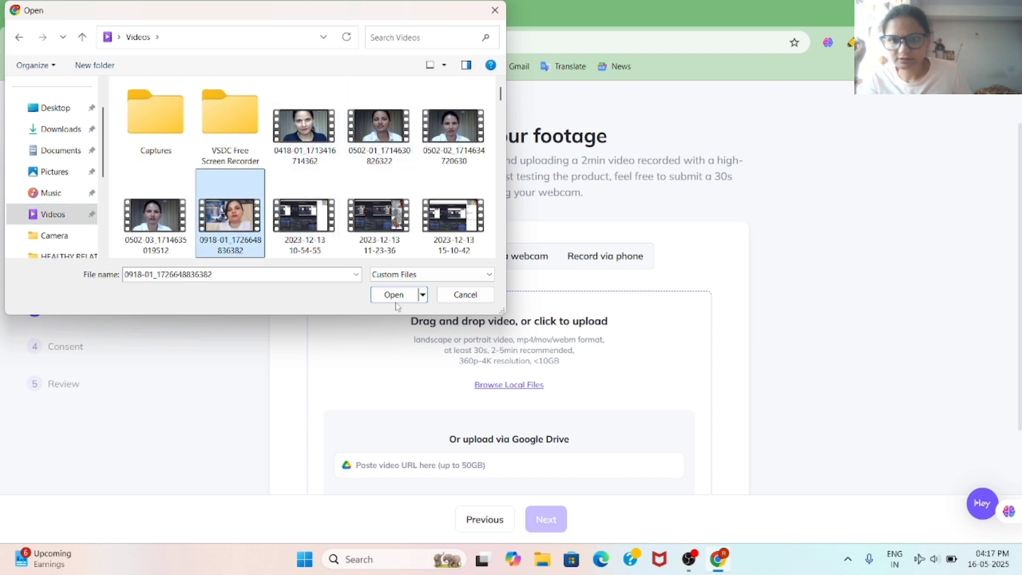
click(394, 295)
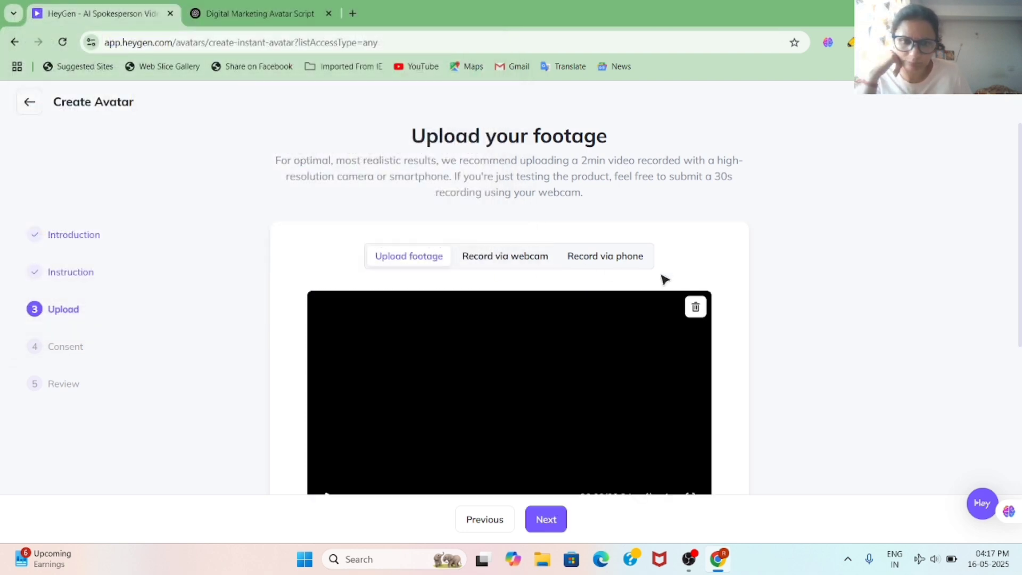
scroll(650, 312, down, 3)
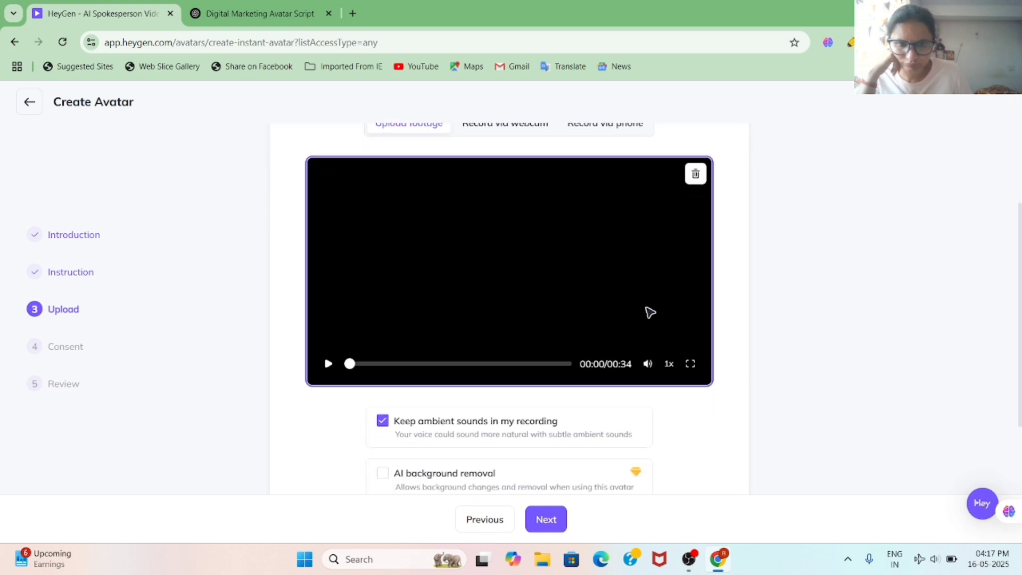
scroll(359, 368, down, 2)
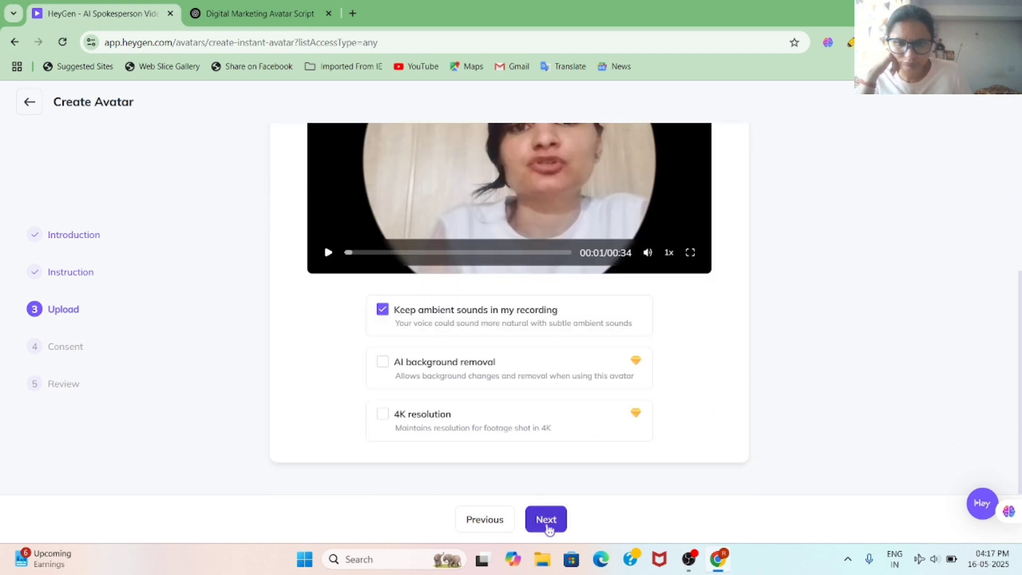
click(549, 528)
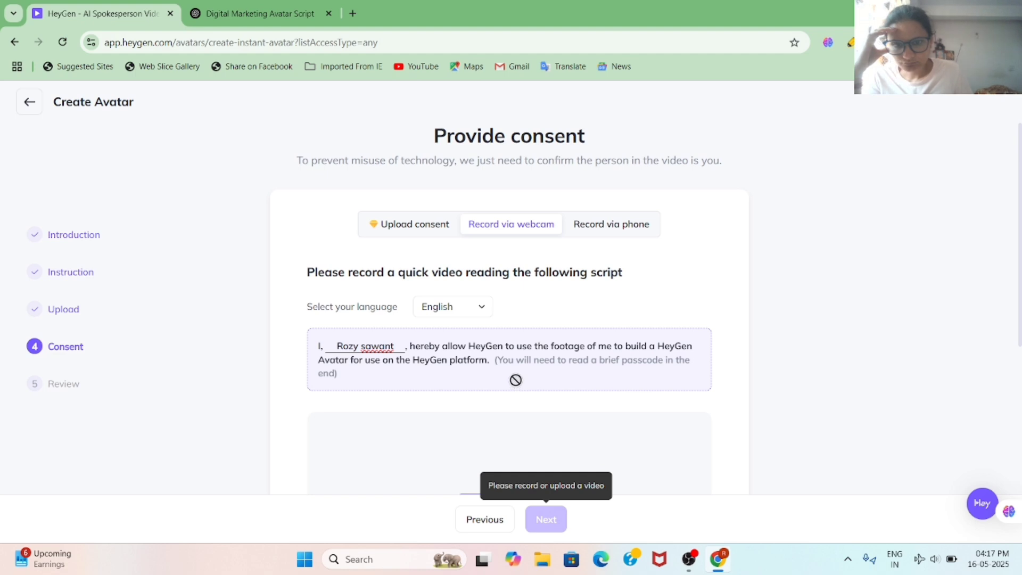
Step: Try turning on the camera and microphone for the consent recording
scroll(517, 381, down, 3)
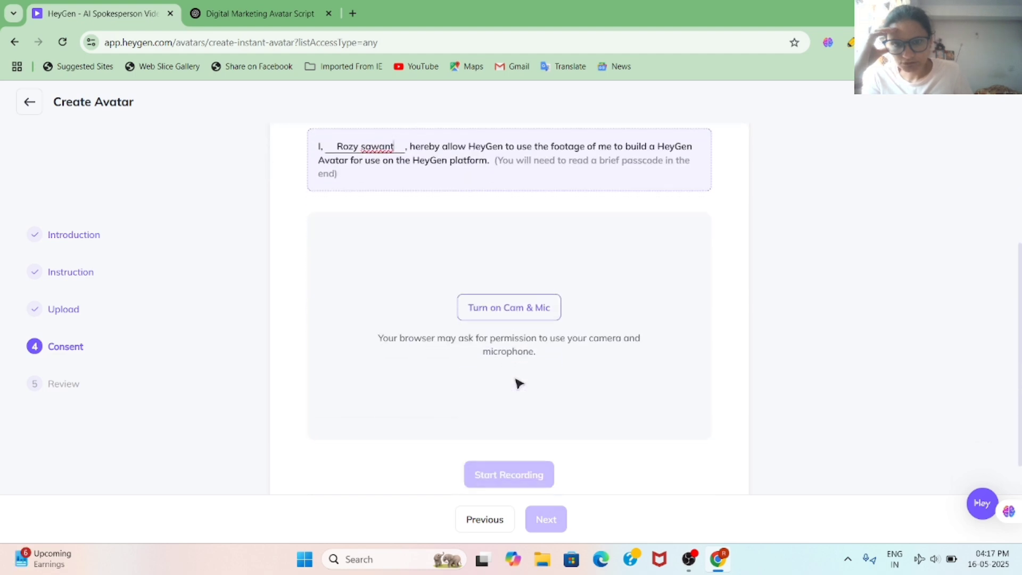
scroll(516, 382, down, 1)
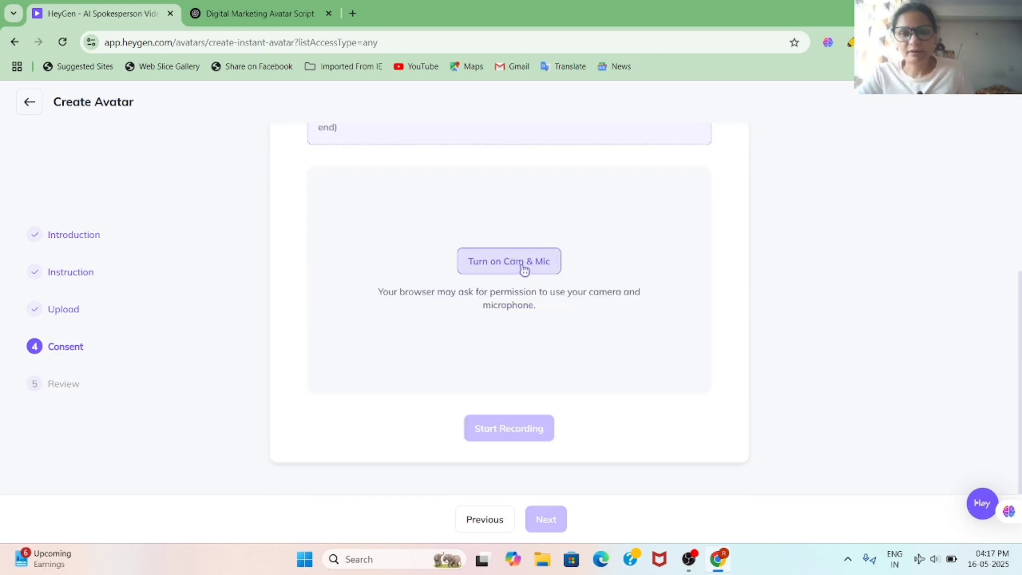
click(524, 266)
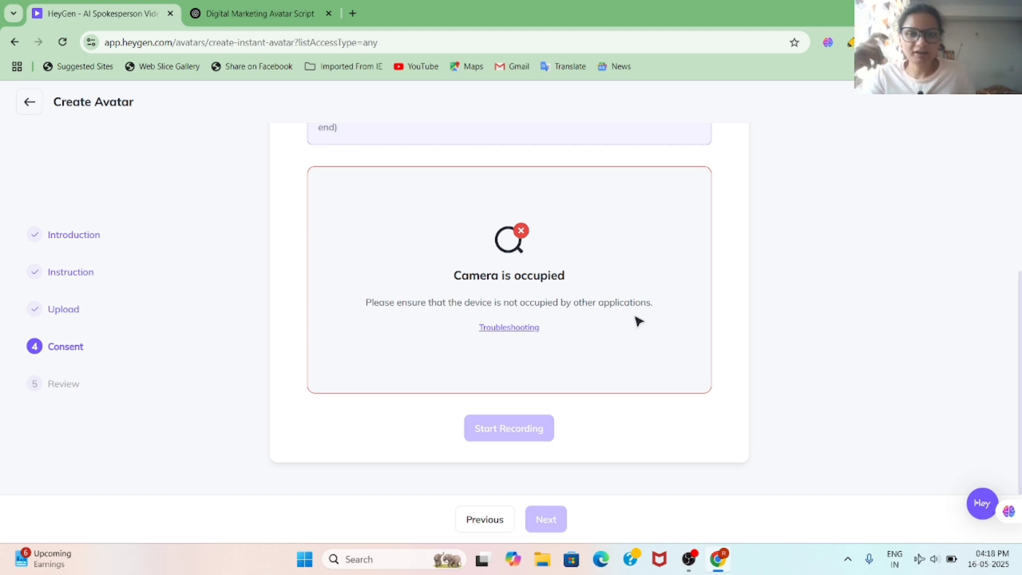
Step: Leave the consent page, confirming OK to discard unsaved changes
scroll(638, 321, up, 2)
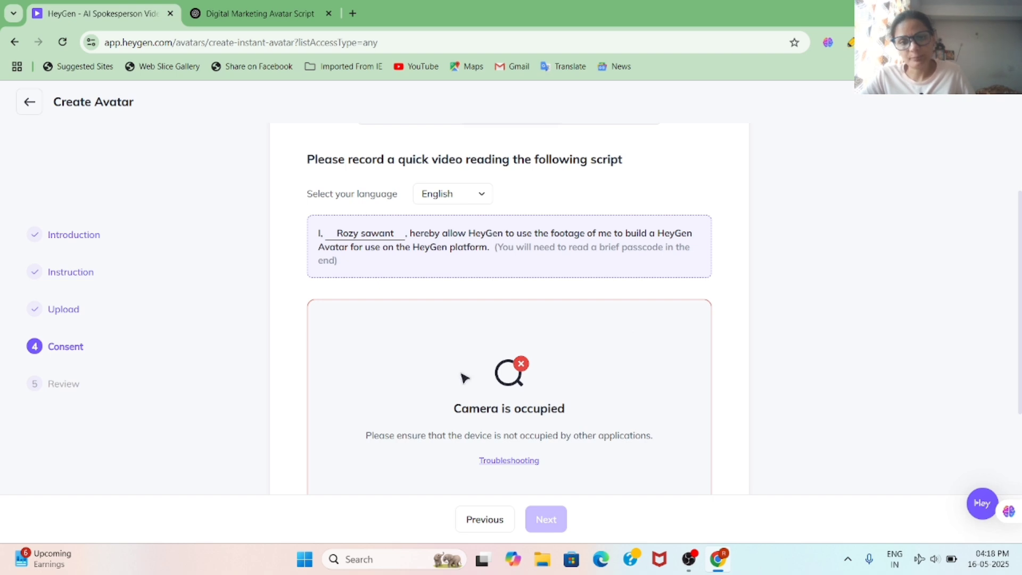
scroll(507, 377, down, 2)
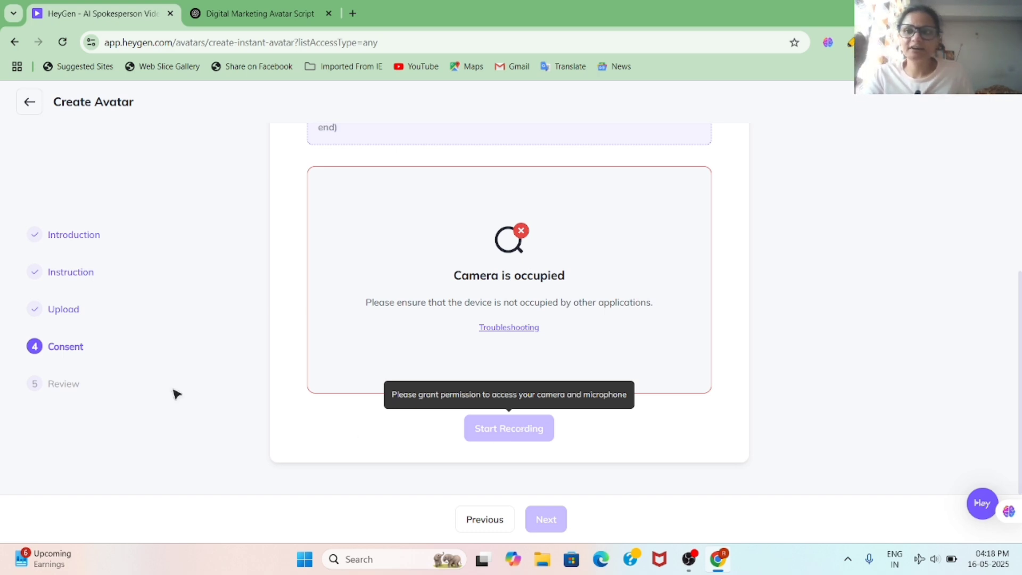
click(16, 43)
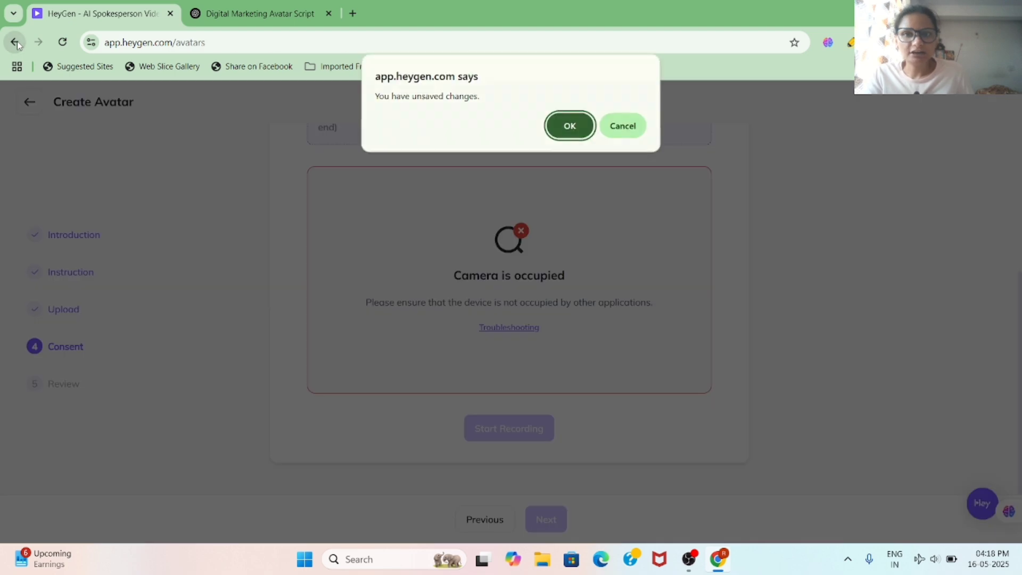
click(586, 127)
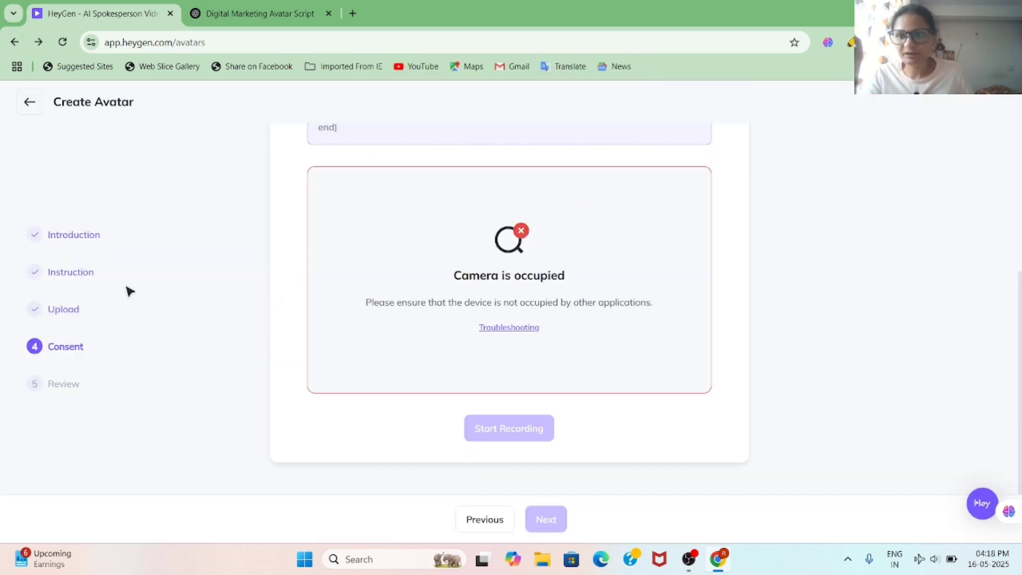